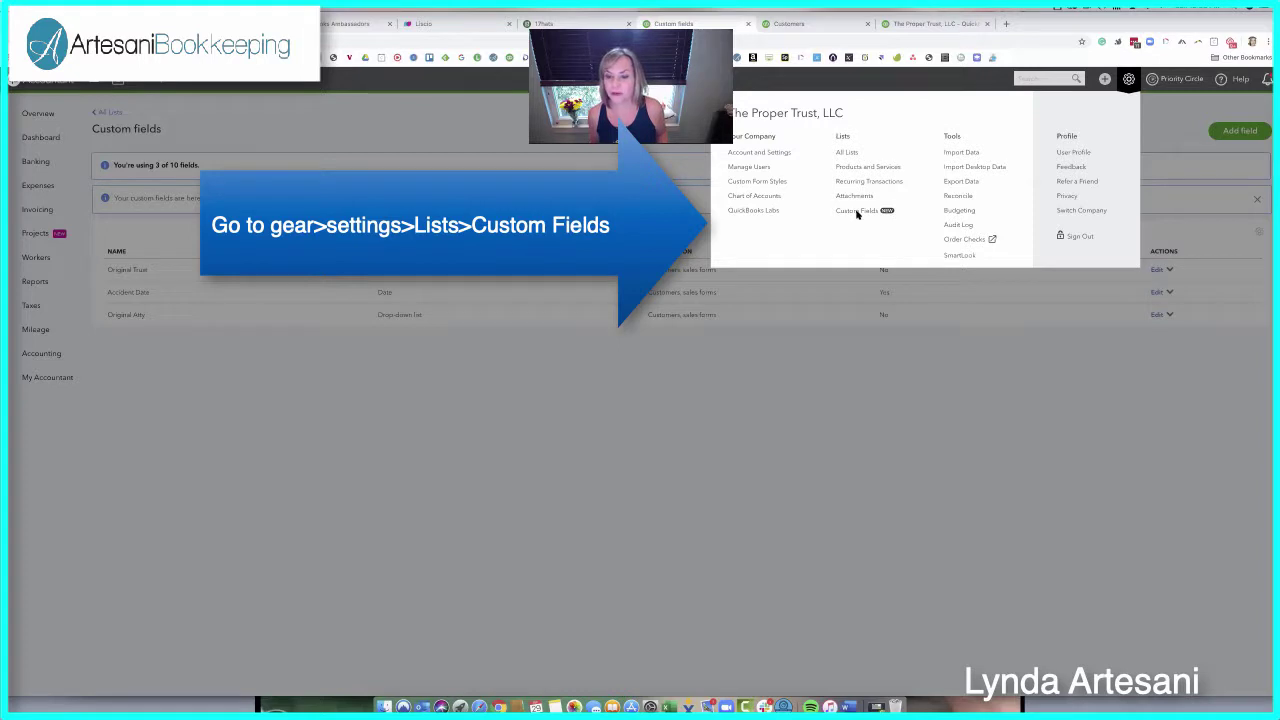
- Set the Original Trust custom field to show to customers and save it
click(606, 366)
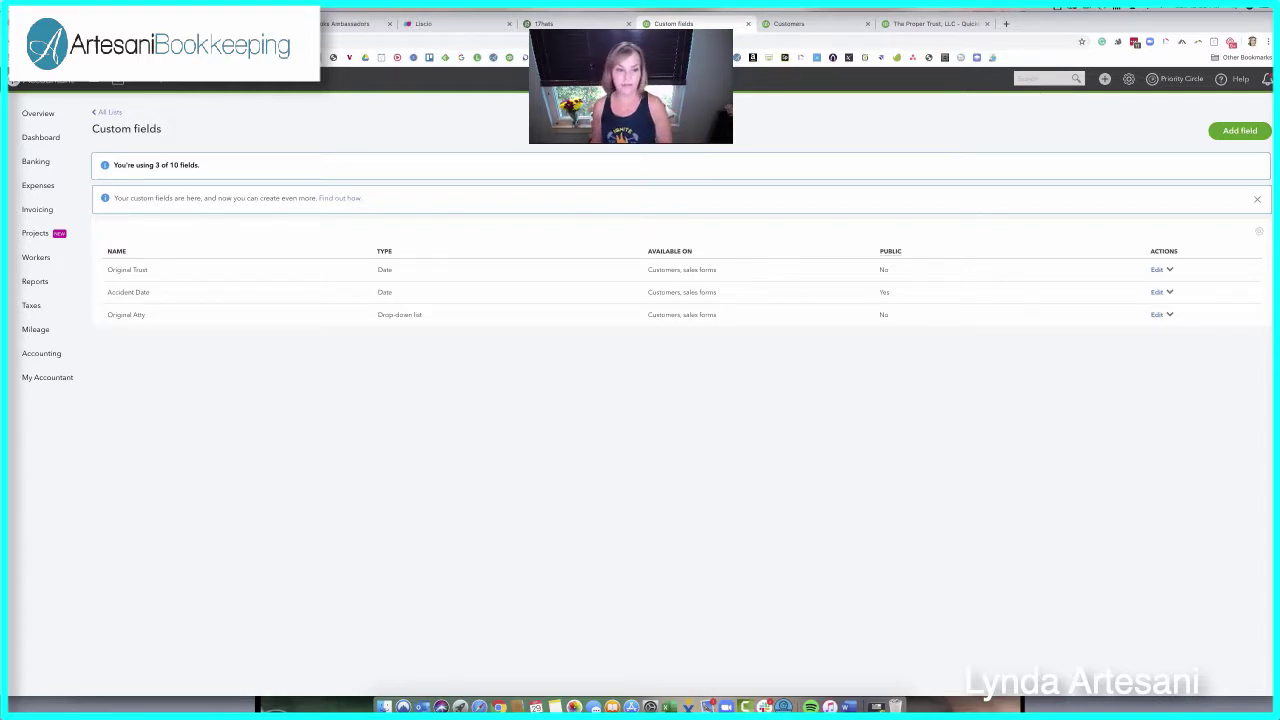
click(1156, 270)
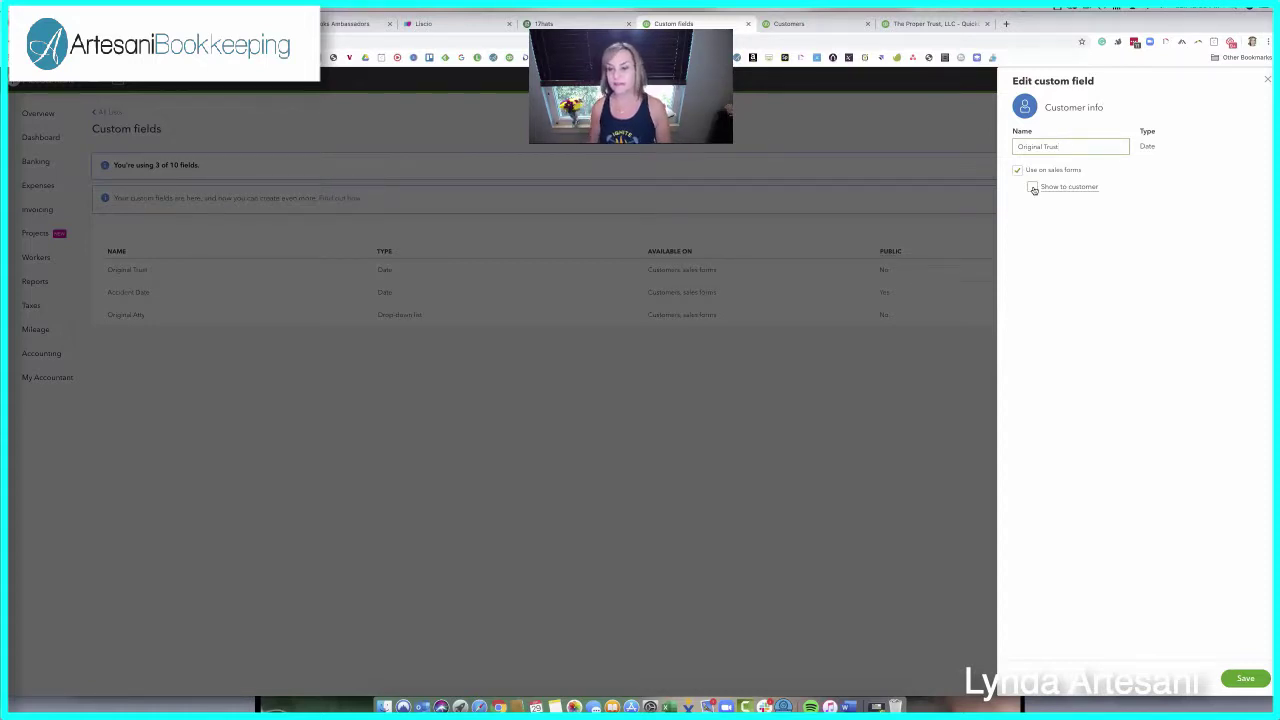
click(1033, 189)
click(1033, 189)
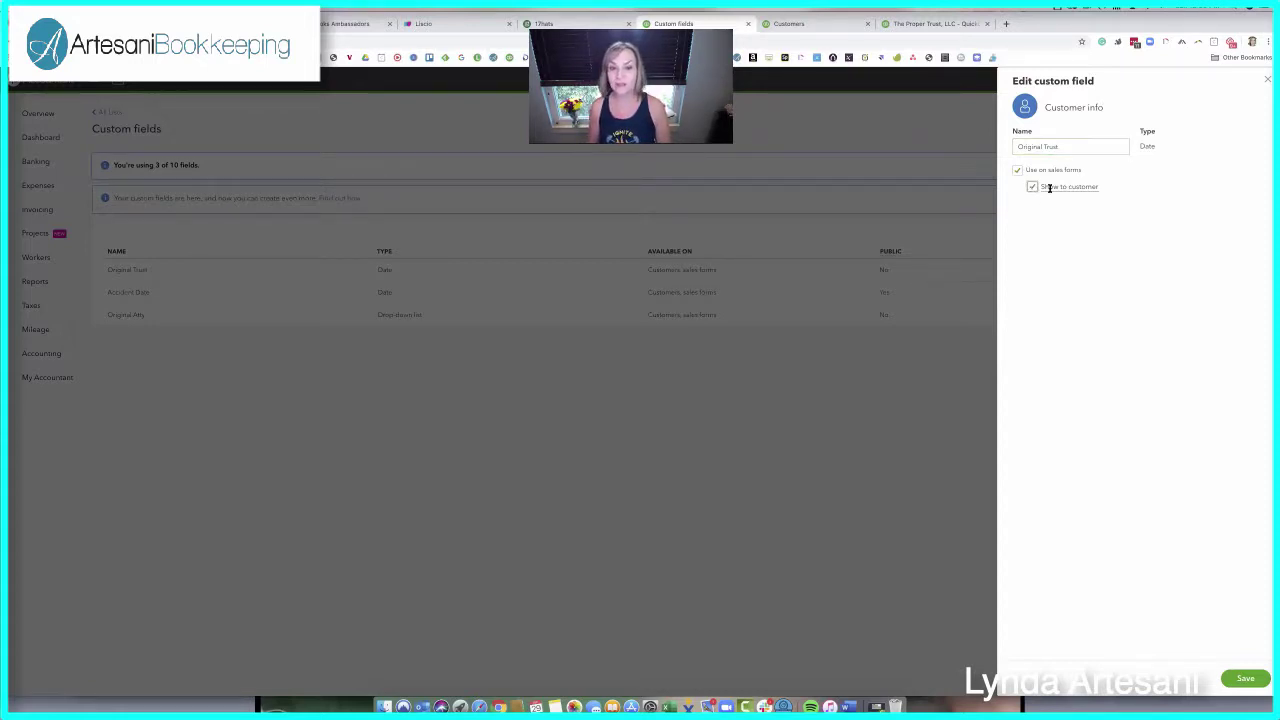
click(1243, 680)
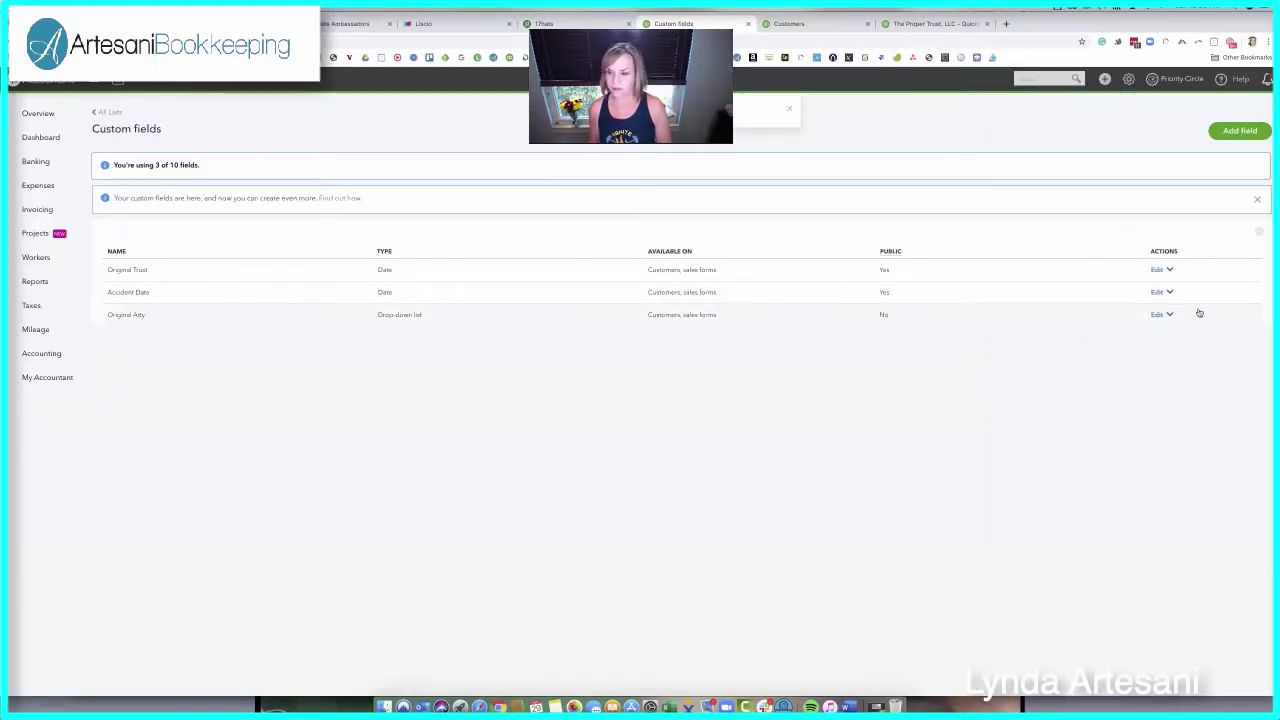
- Edit the Original Atty custom field to exclude inactive items and show to customers, and save it
click(1169, 314)
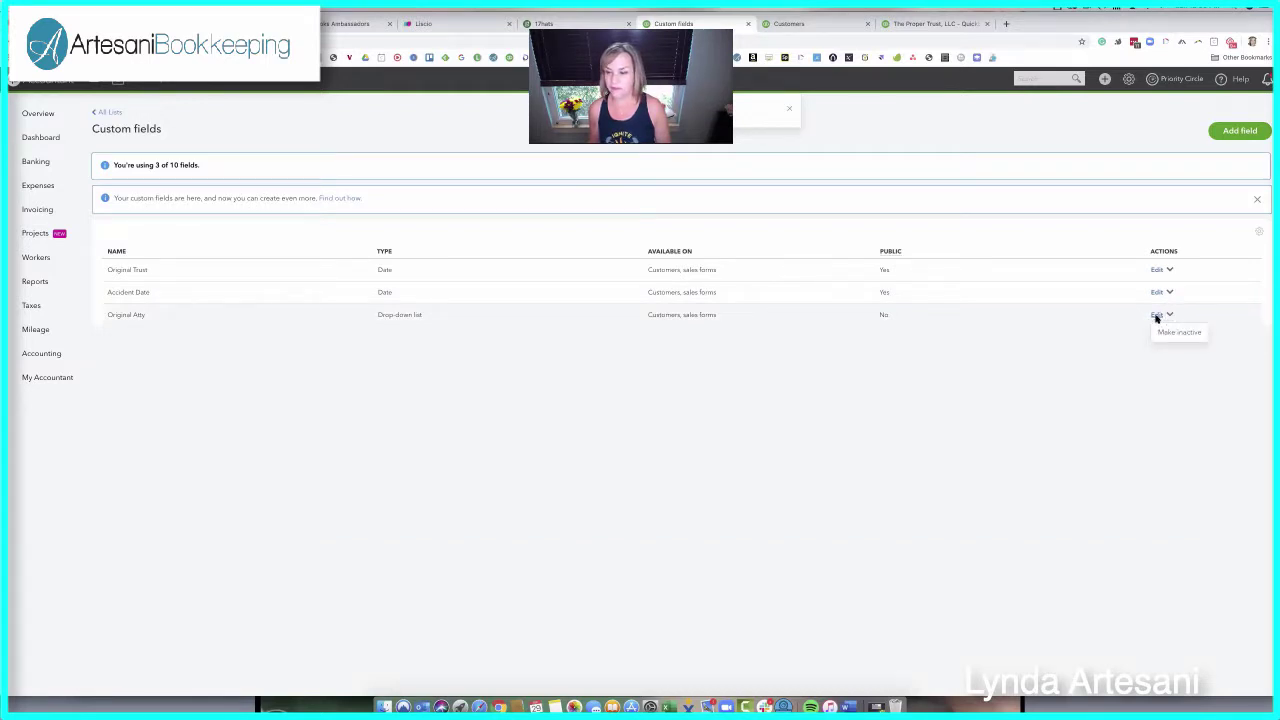
click(1157, 316)
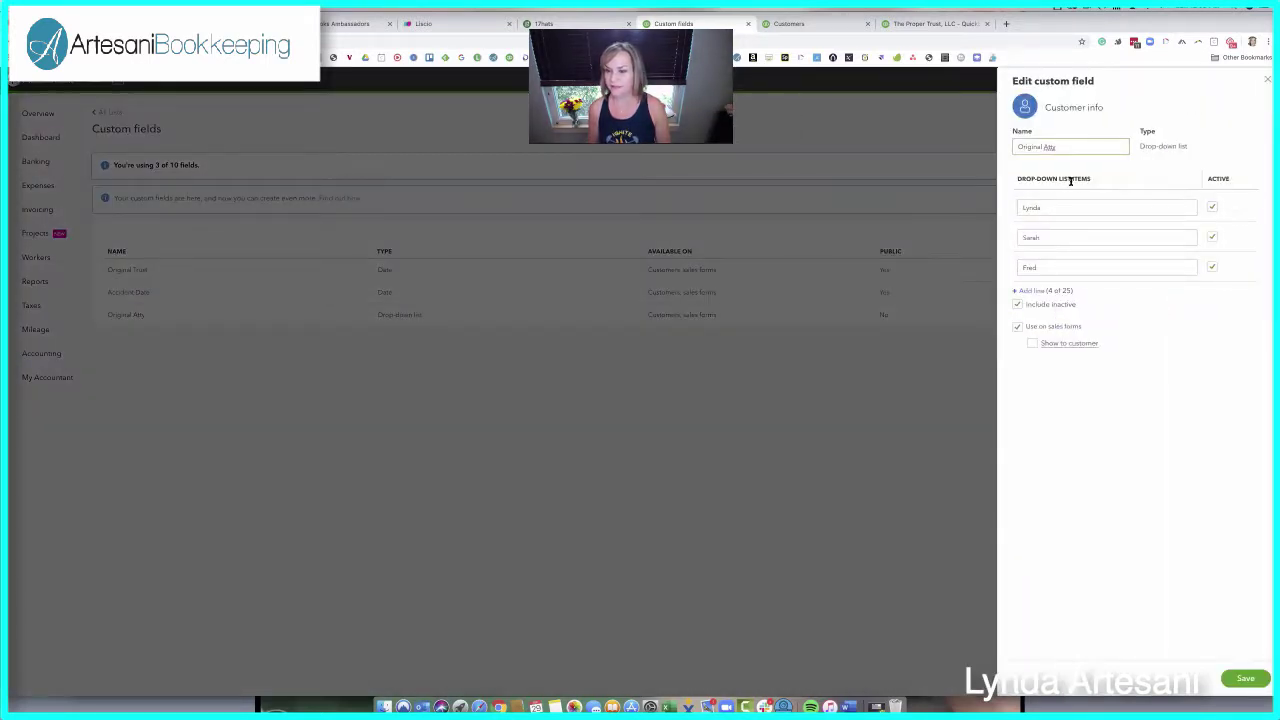
click(1017, 304)
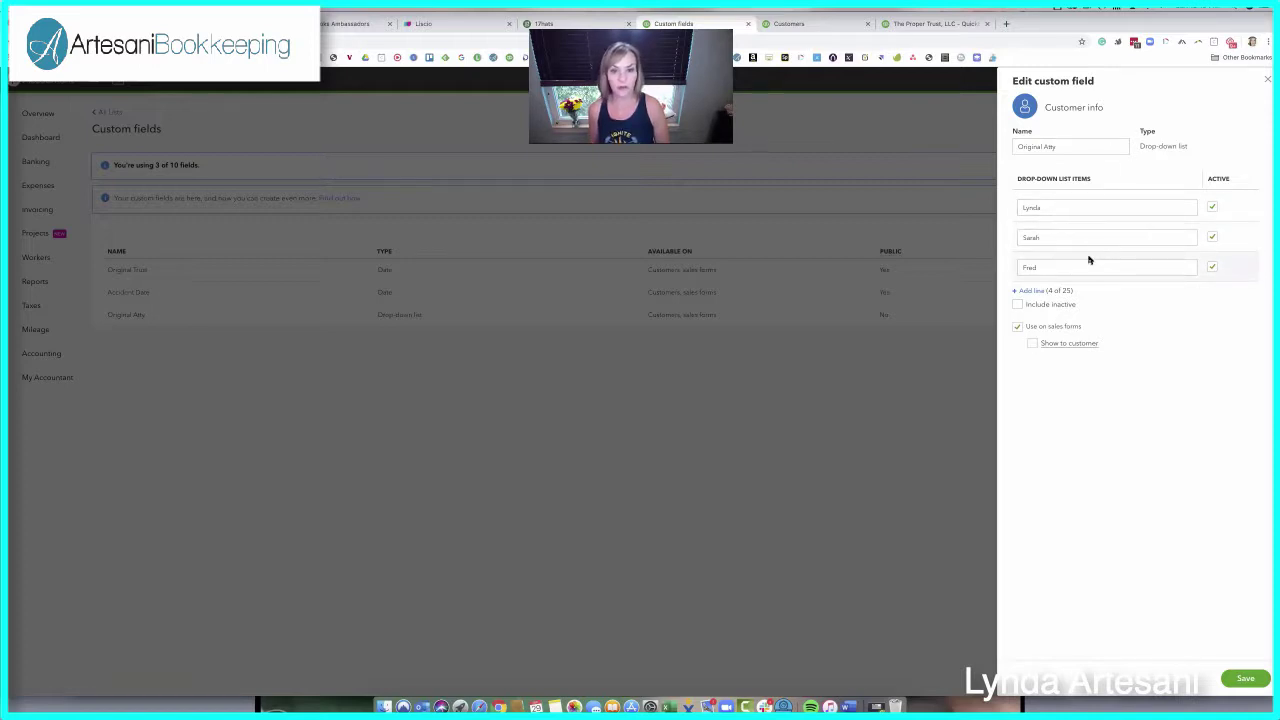
click(1032, 343)
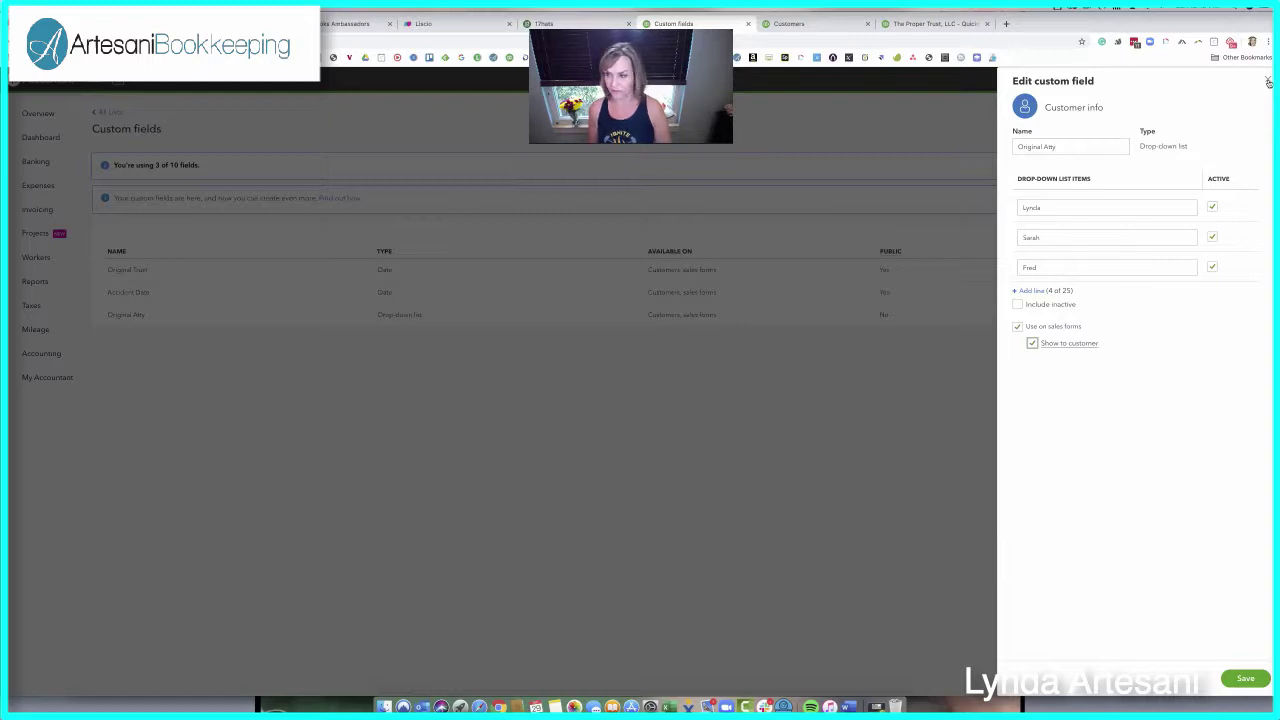
click(1245, 678)
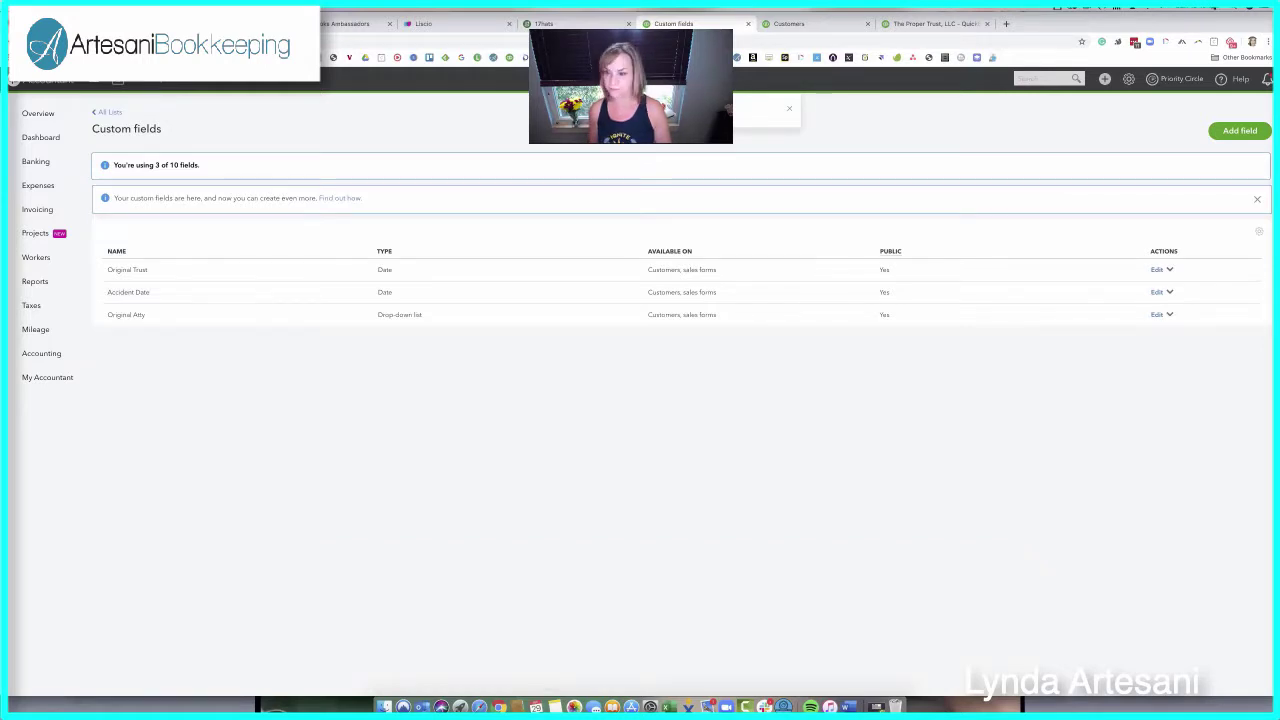
- Start a customer info custom field named Pet with the type Drop-down list
click(1248, 130)
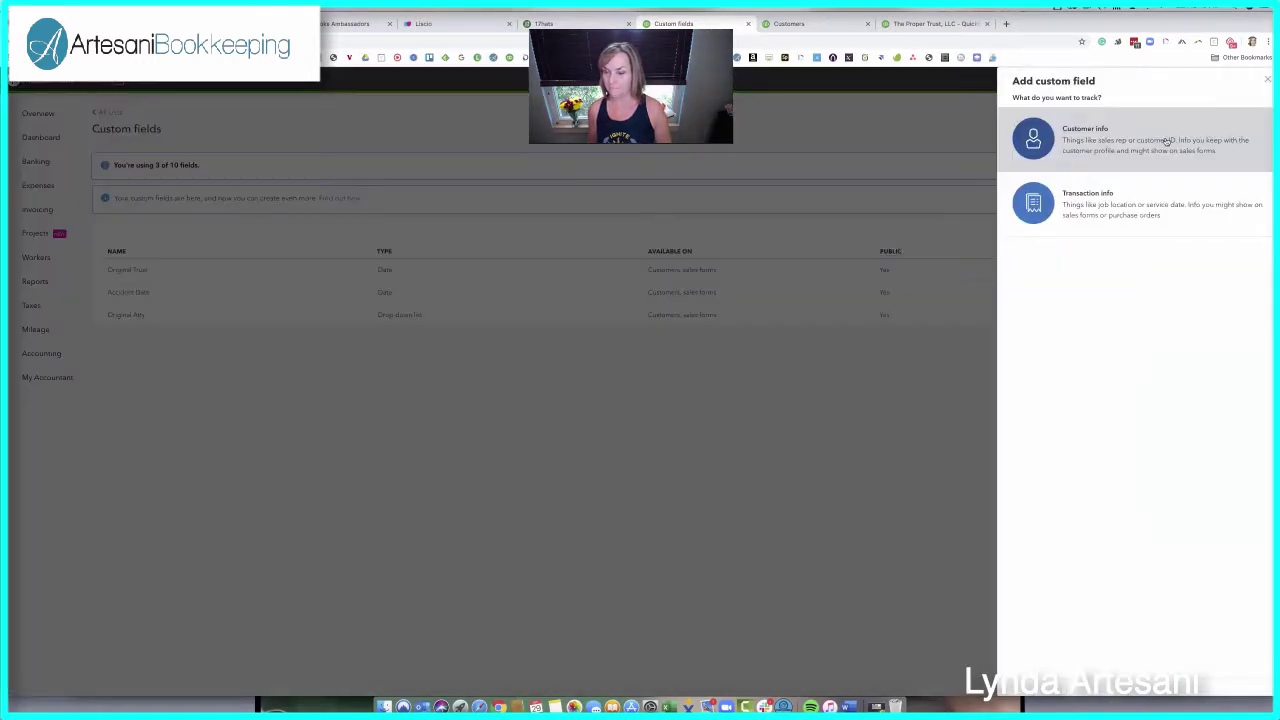
click(1167, 140)
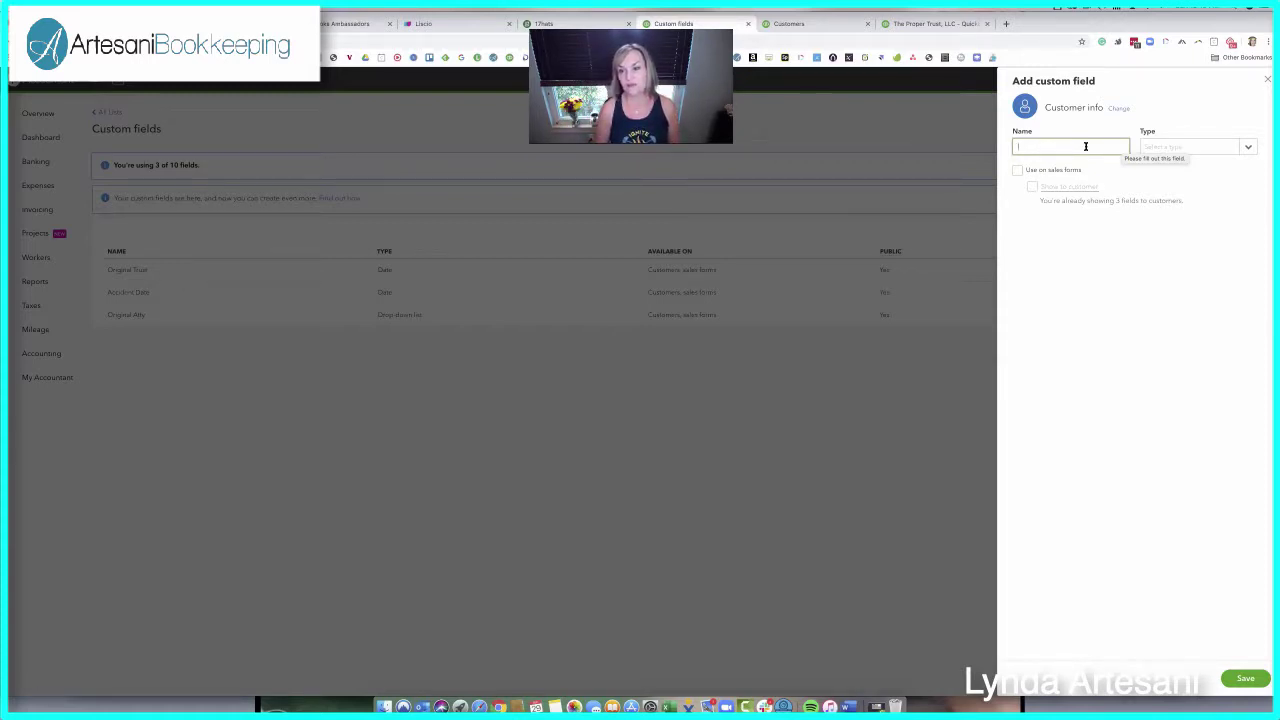
text(Pe)
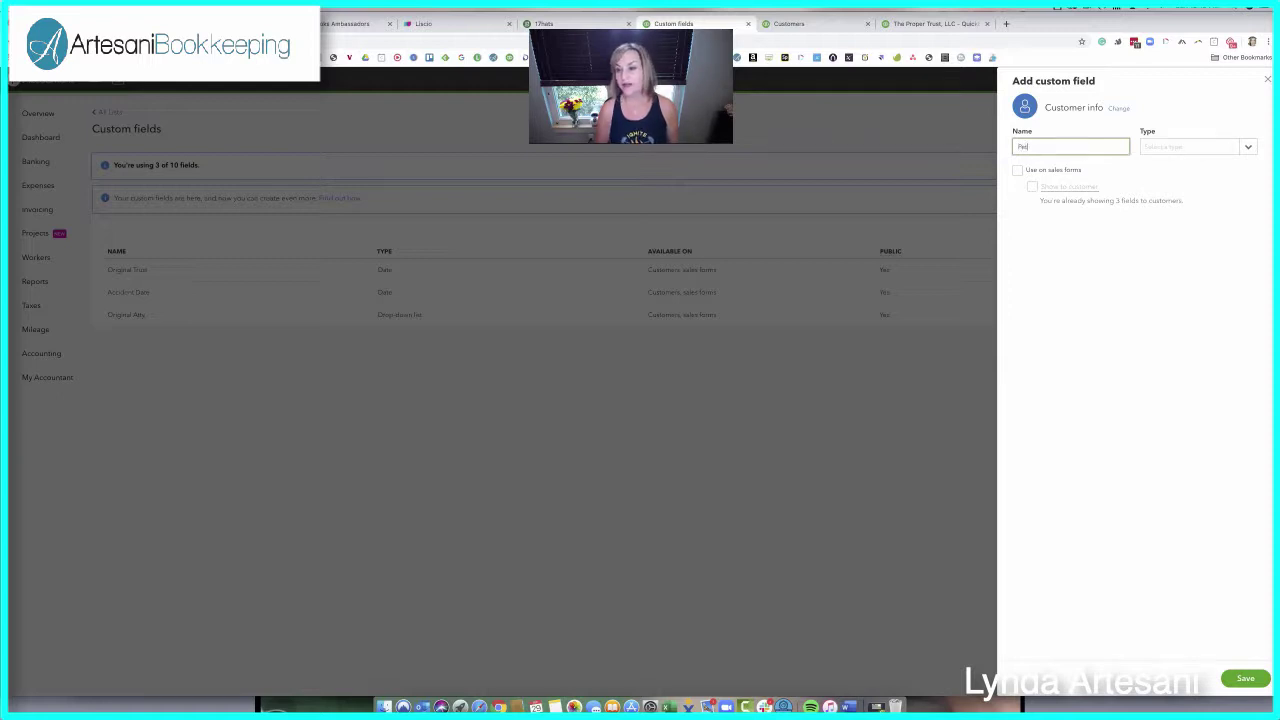
text(t)
click(1245, 147)
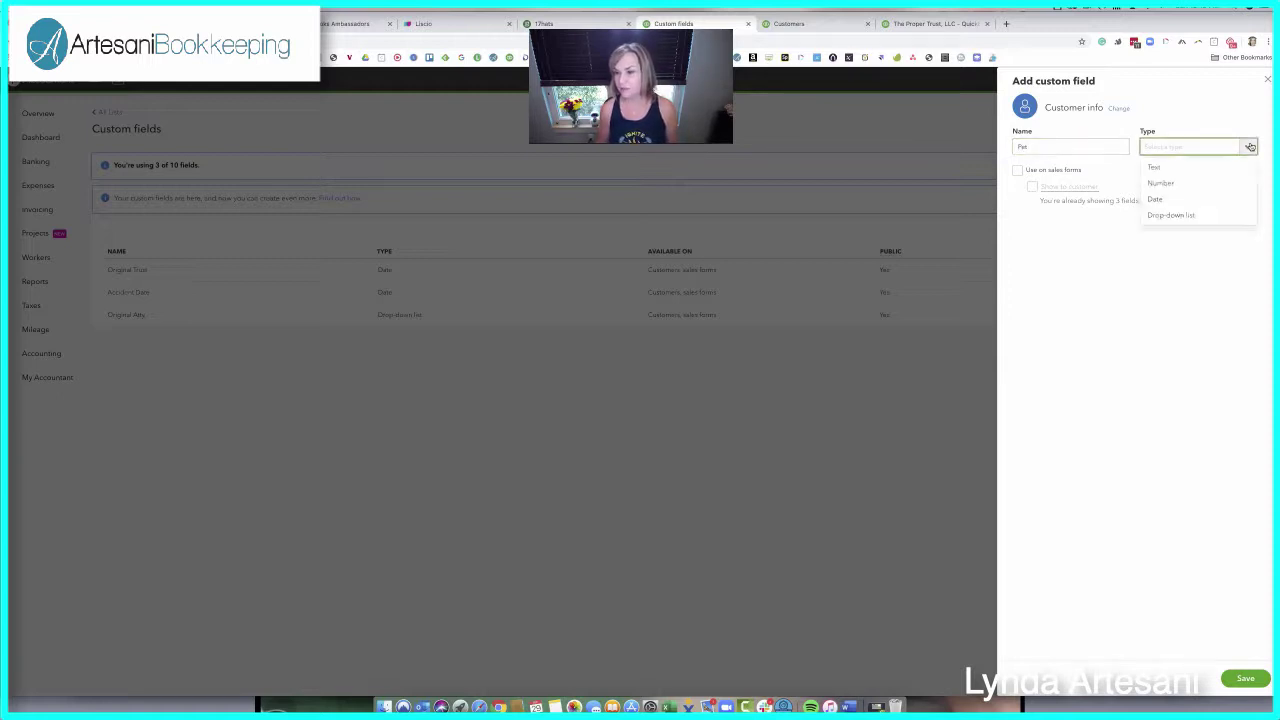
click(1156, 216)
- Enter Cat, Dog and Fish as the Pet field's list items and save the field
click(1068, 209)
text(Cat)
click(1062, 236)
text(Dog)
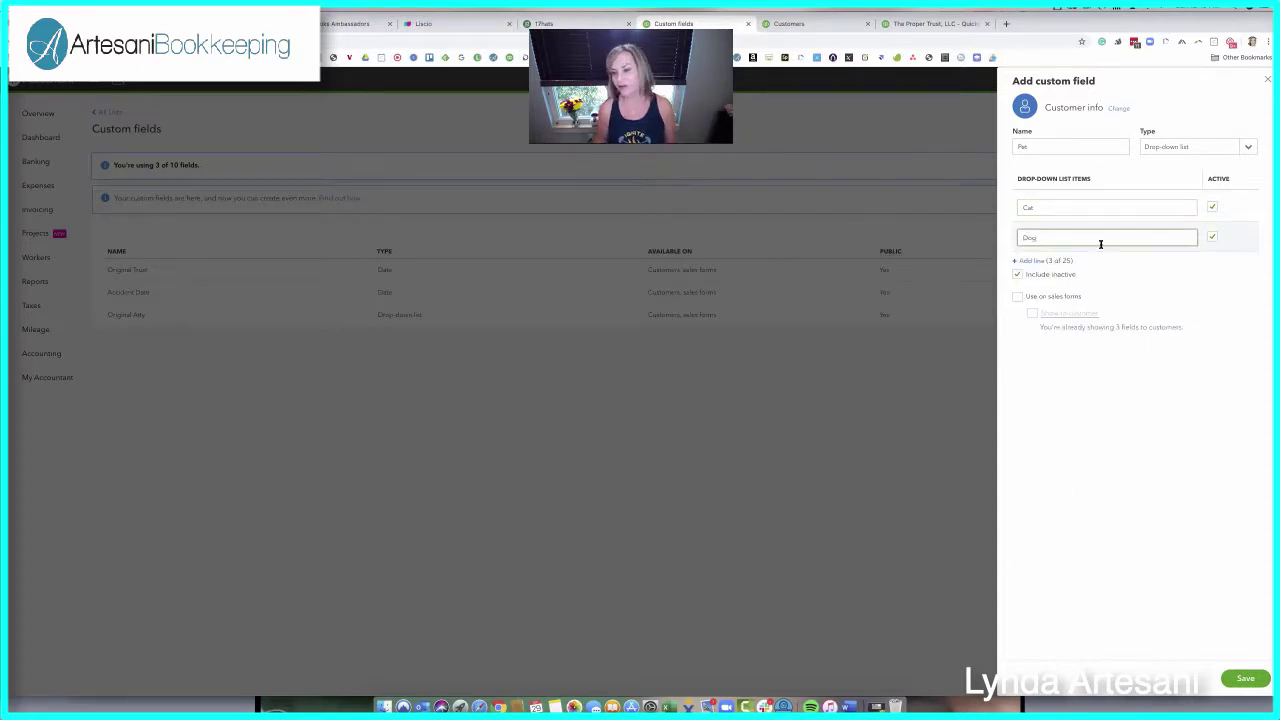
click(1180, 264)
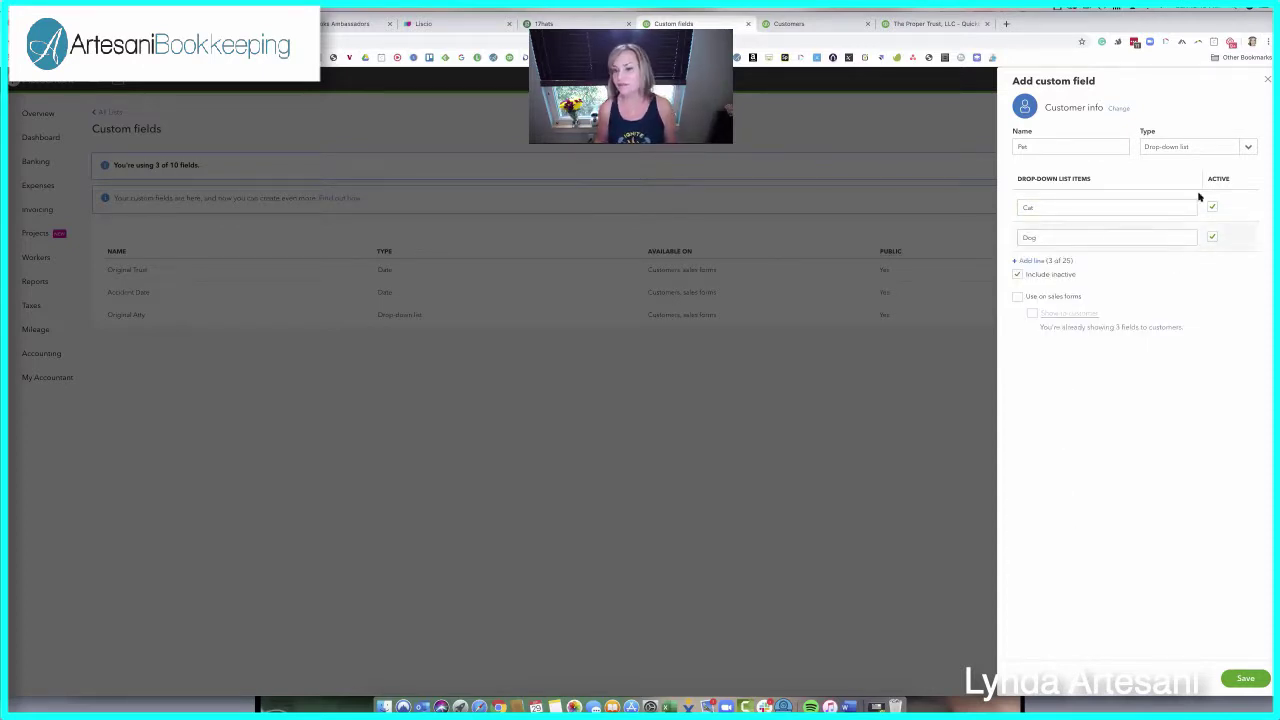
click(1027, 260)
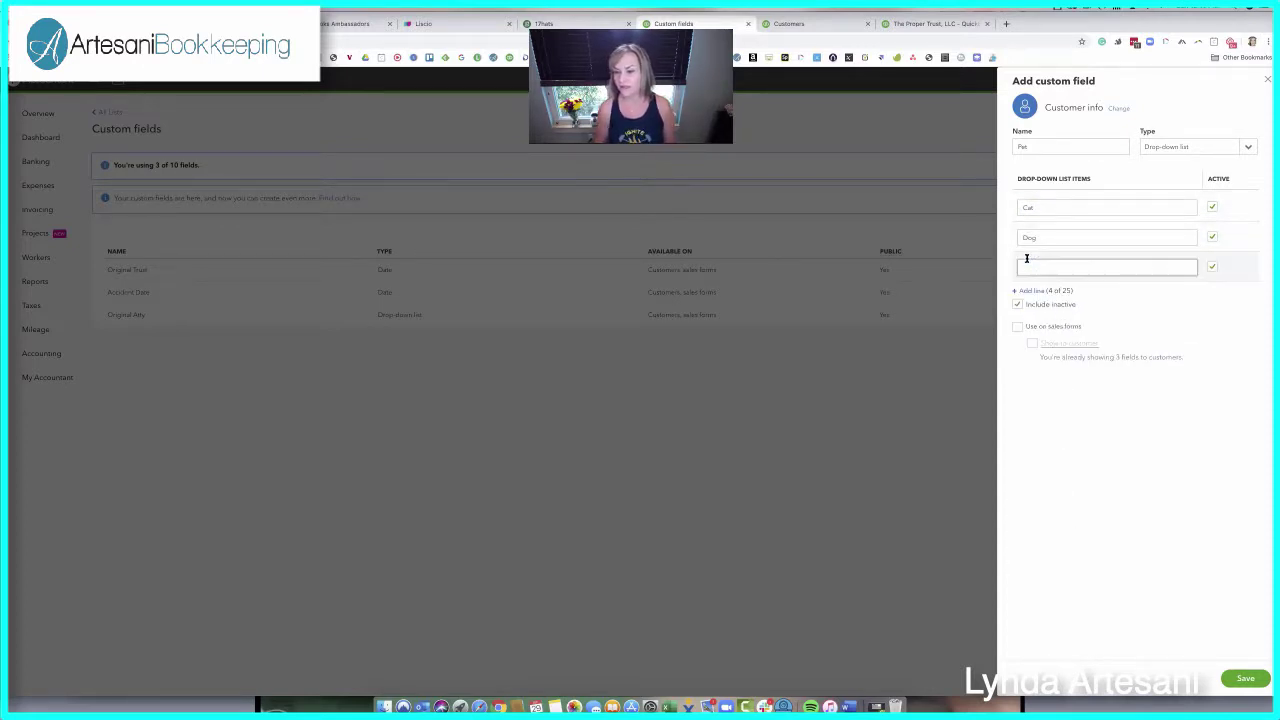
text(Fish)
key(Tab)
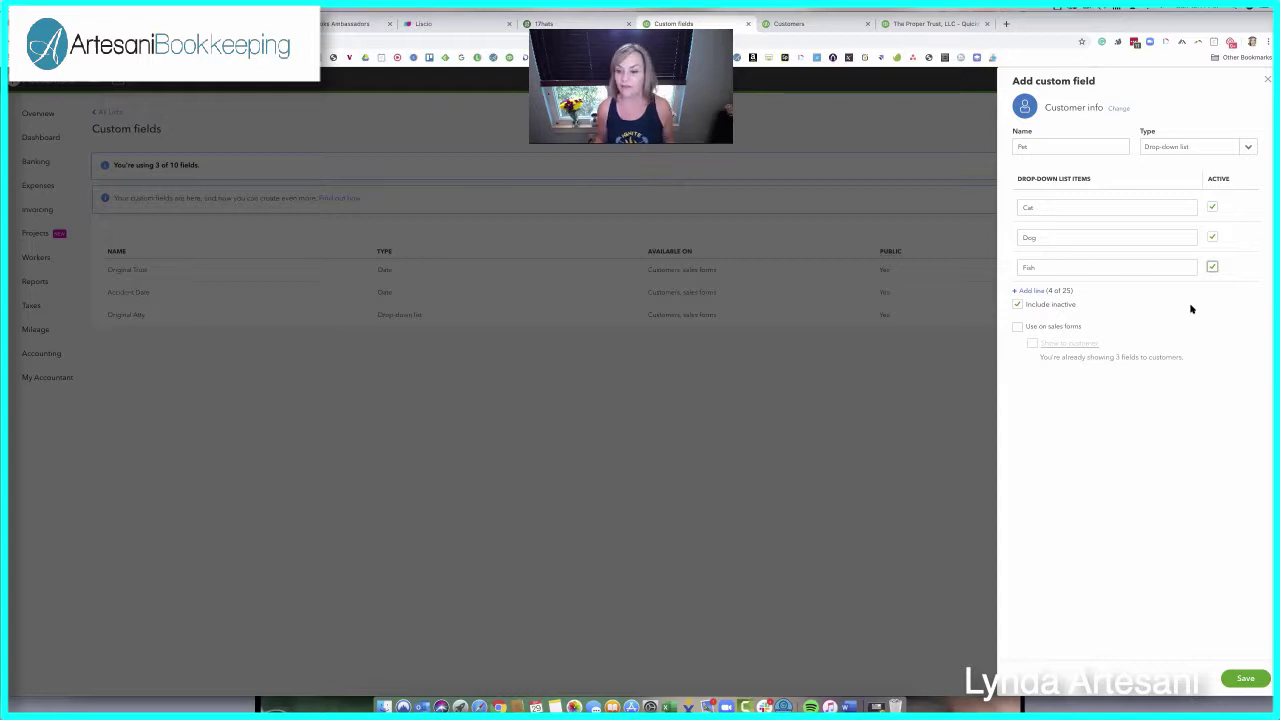
click(1245, 679)
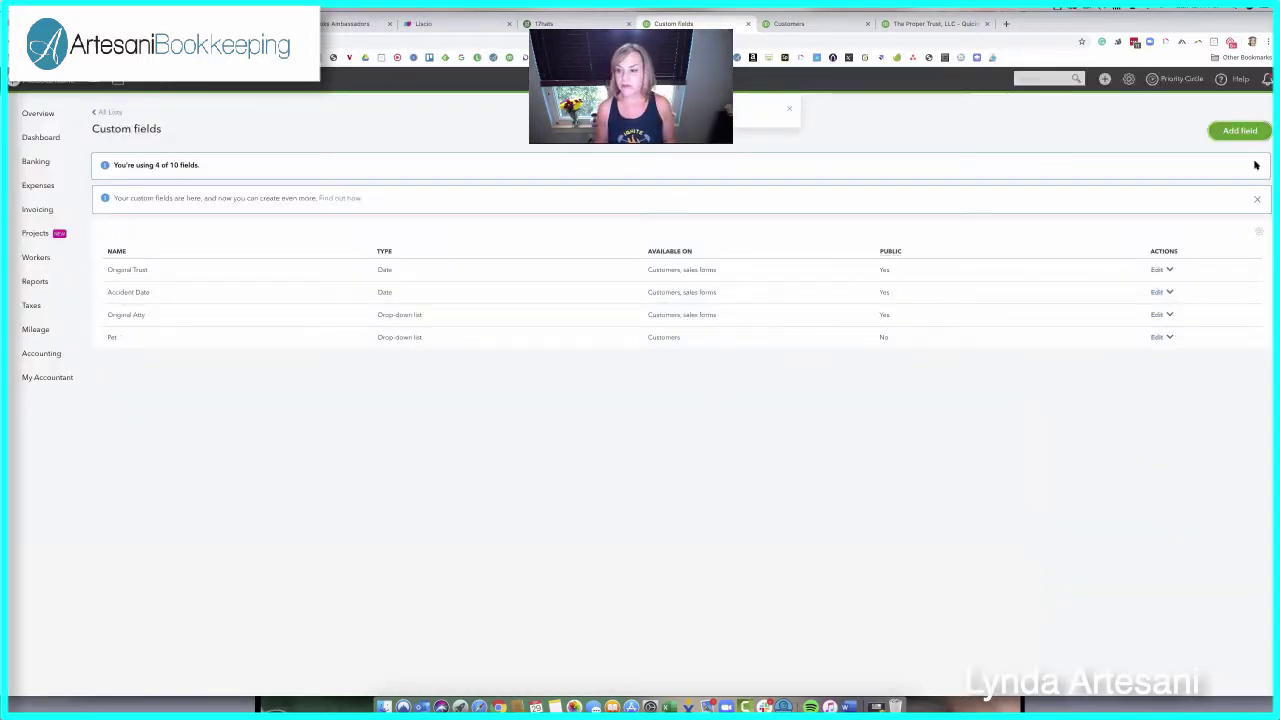
- Add a customer info custom field named Lease Date with the type Date and save it
click(1238, 131)
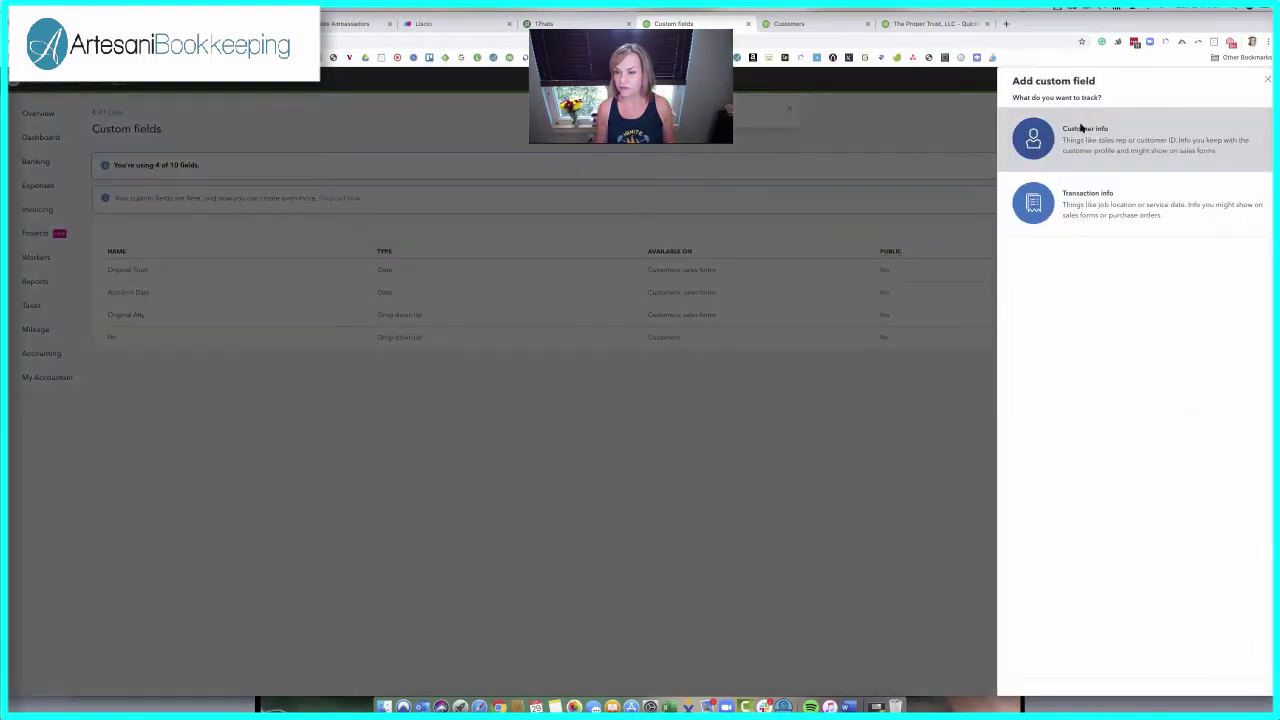
click(1078, 130)
click(1070, 146)
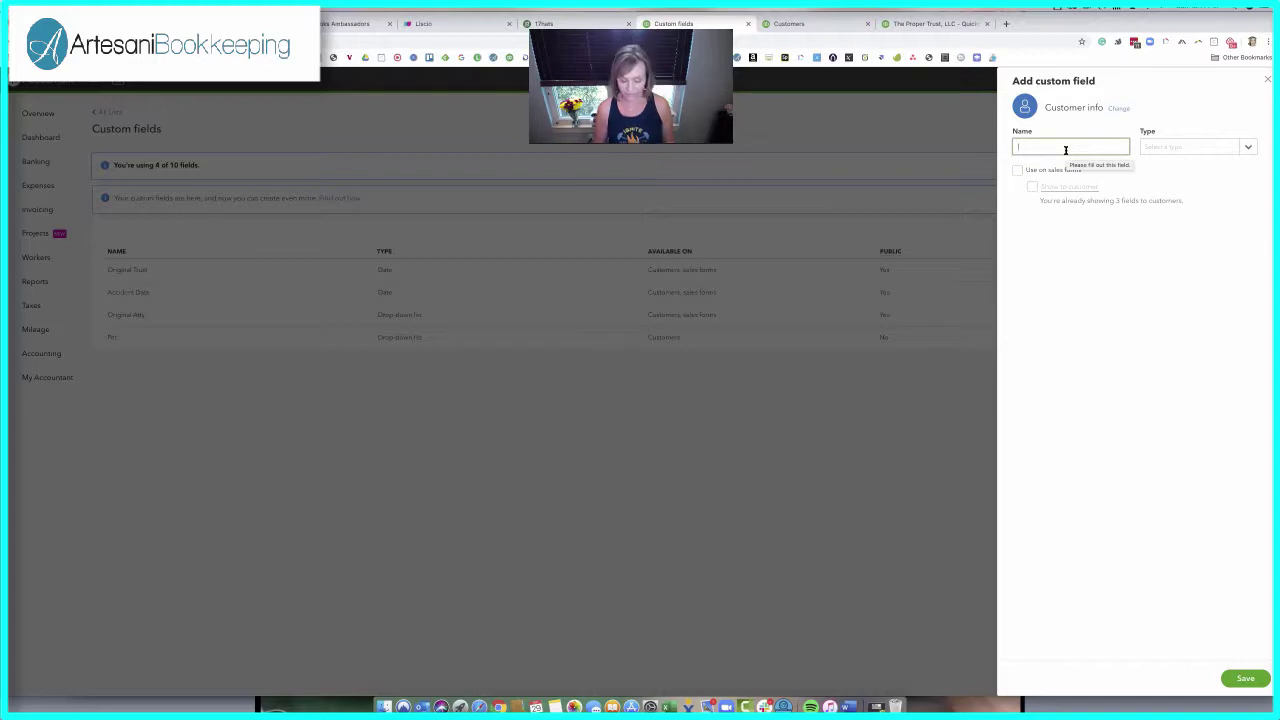
text(Lead)
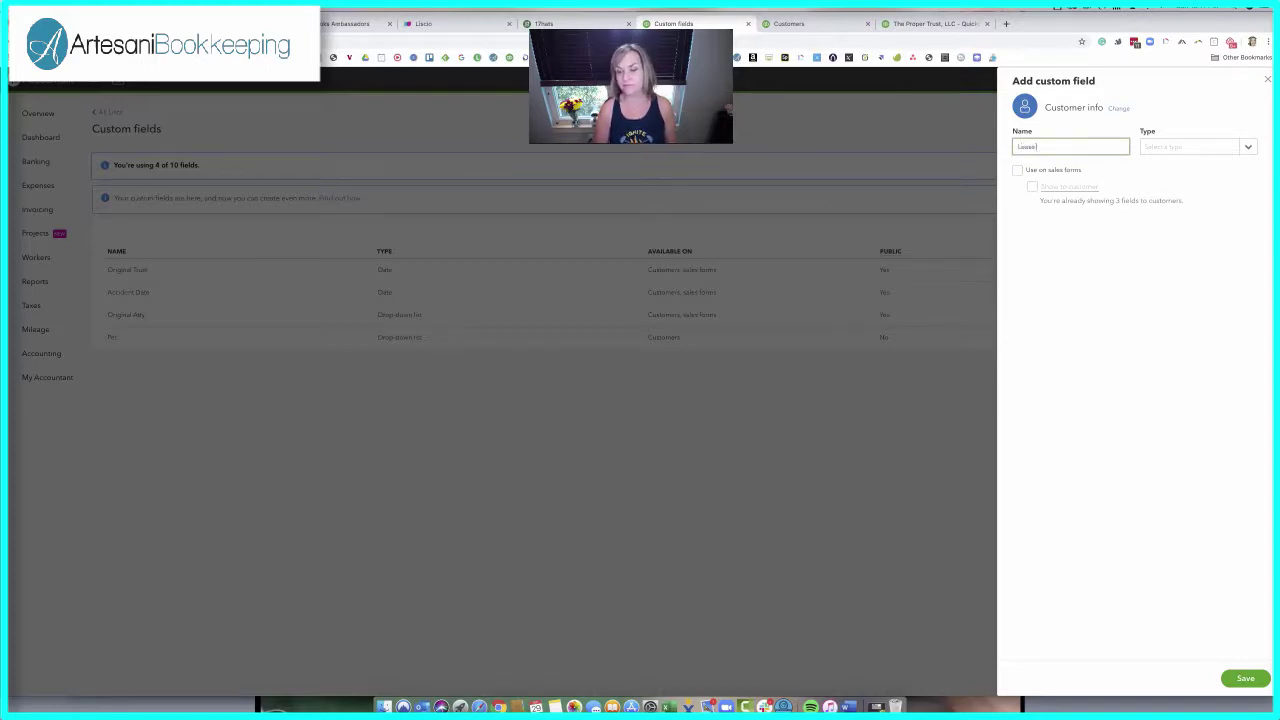
text( De)
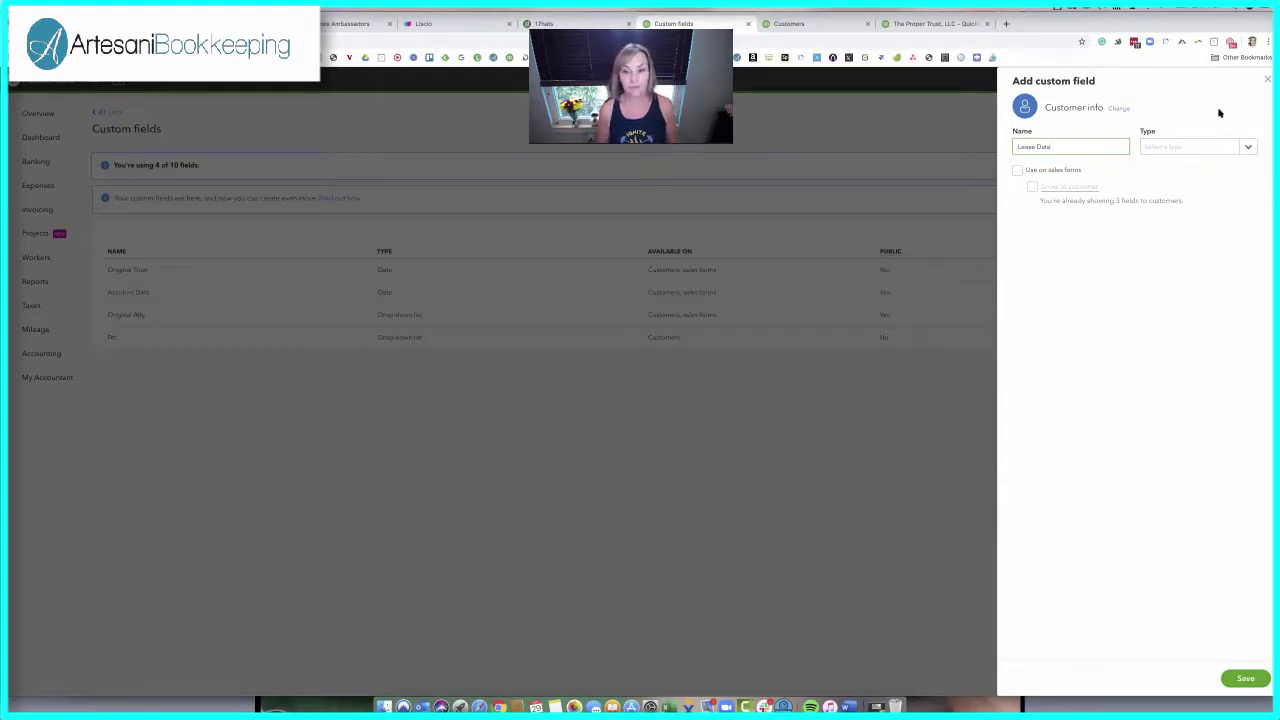
click(1242, 148)
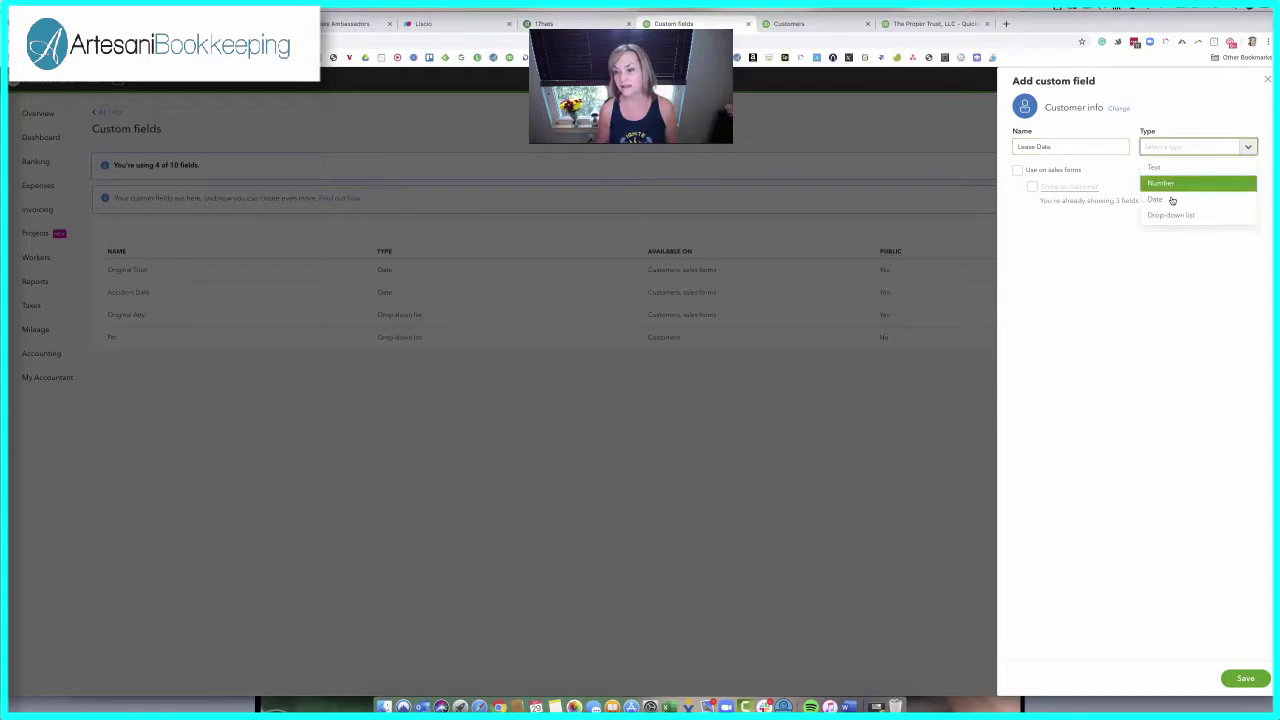
click(1171, 198)
click(1240, 149)
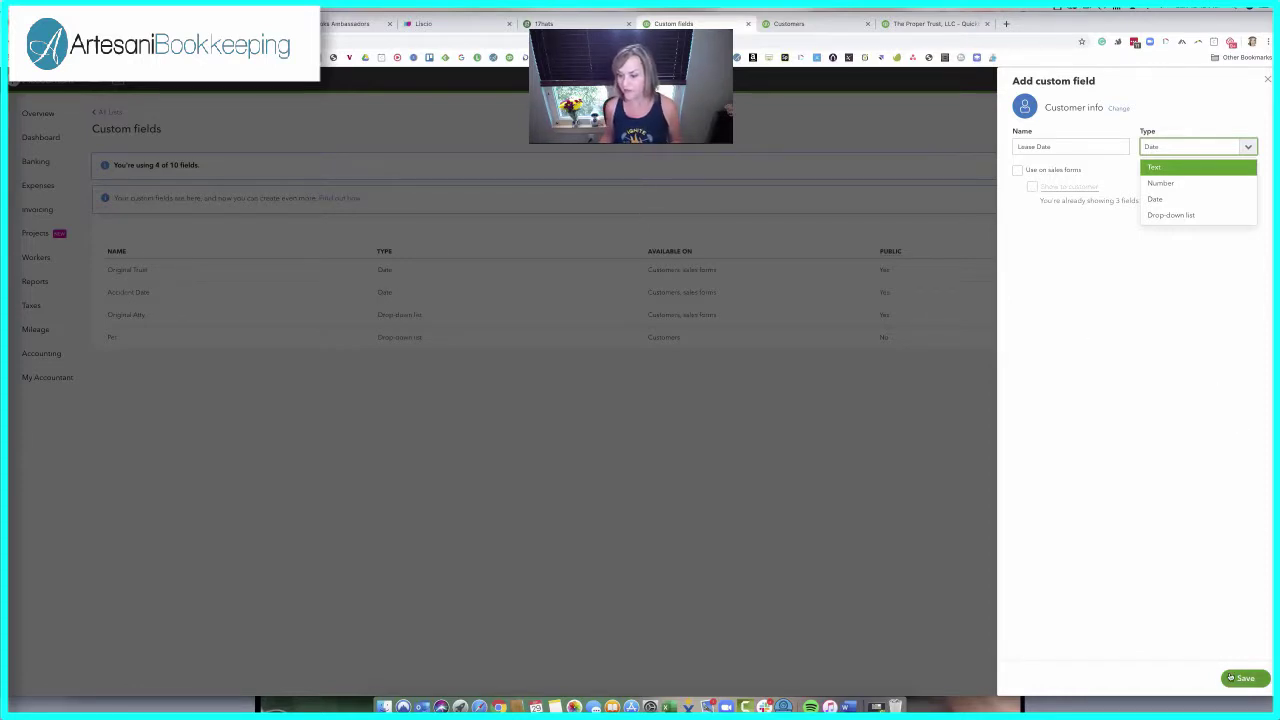
click(1245, 678)
- Add a customer info custom field named Original Matter with the type Number and save it
click(1240, 131)
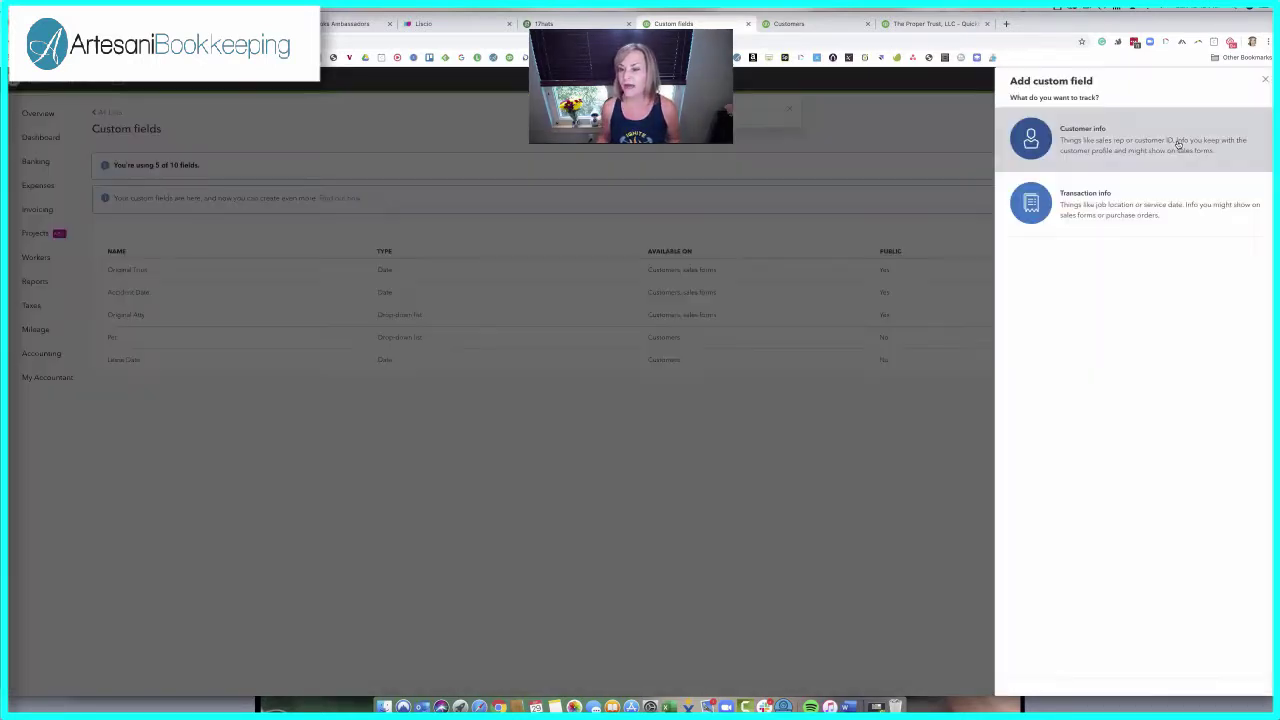
click(1049, 125)
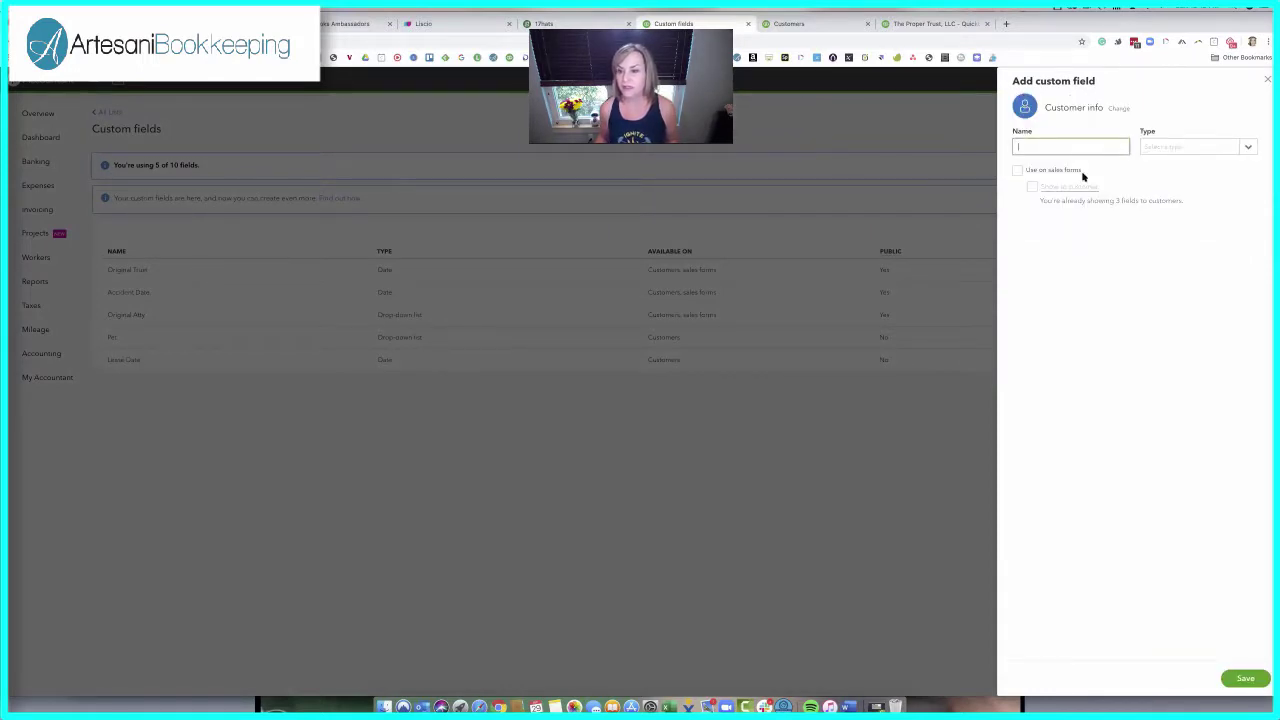
text(Ori)
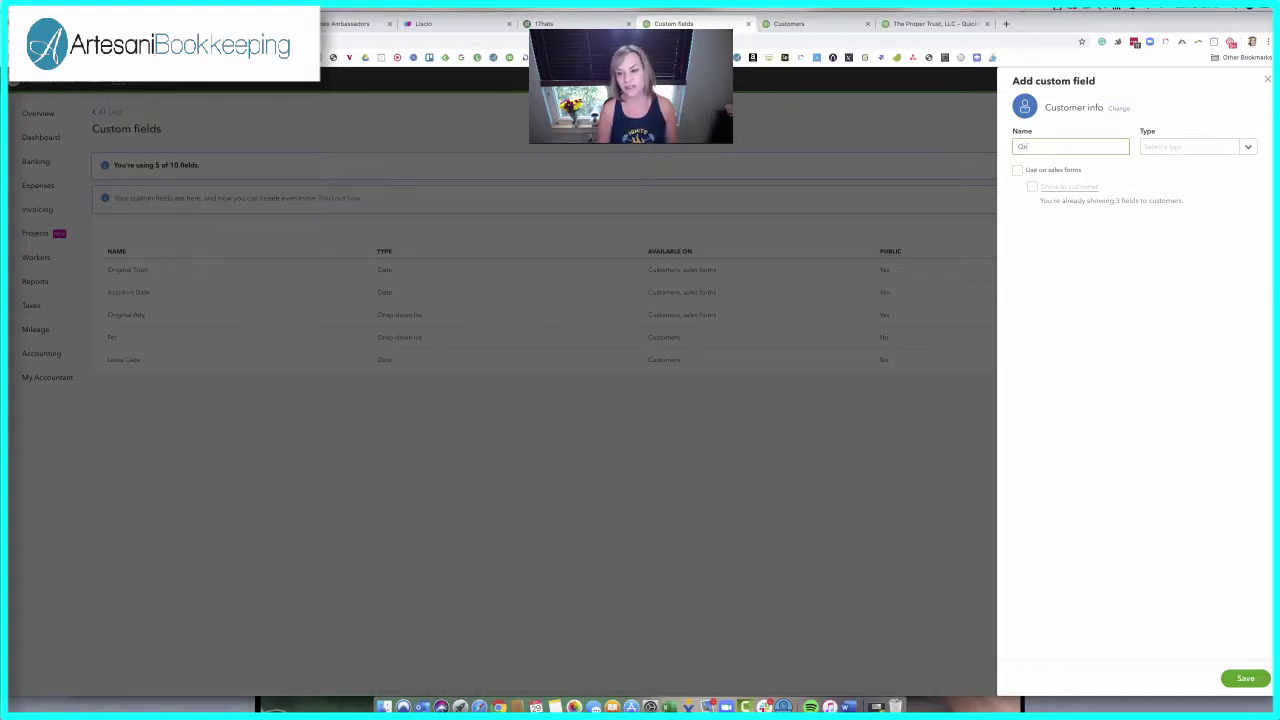
text(ginal Matter)
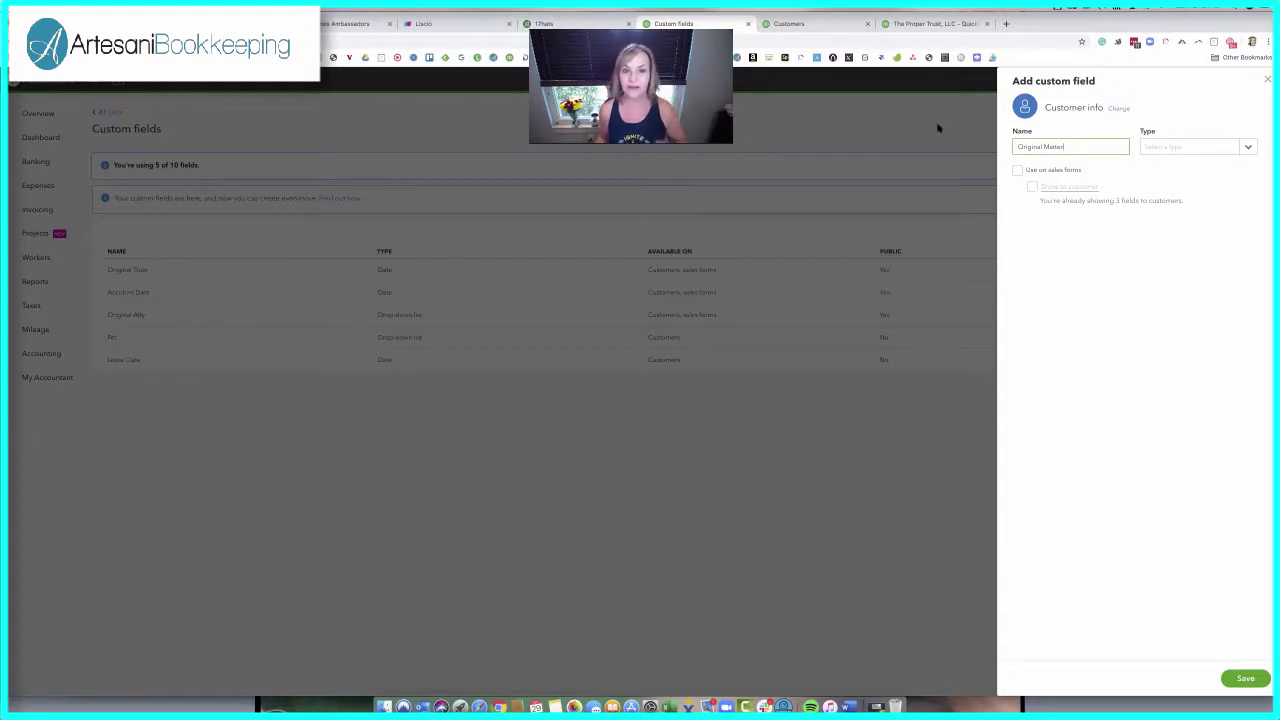
click(1245, 147)
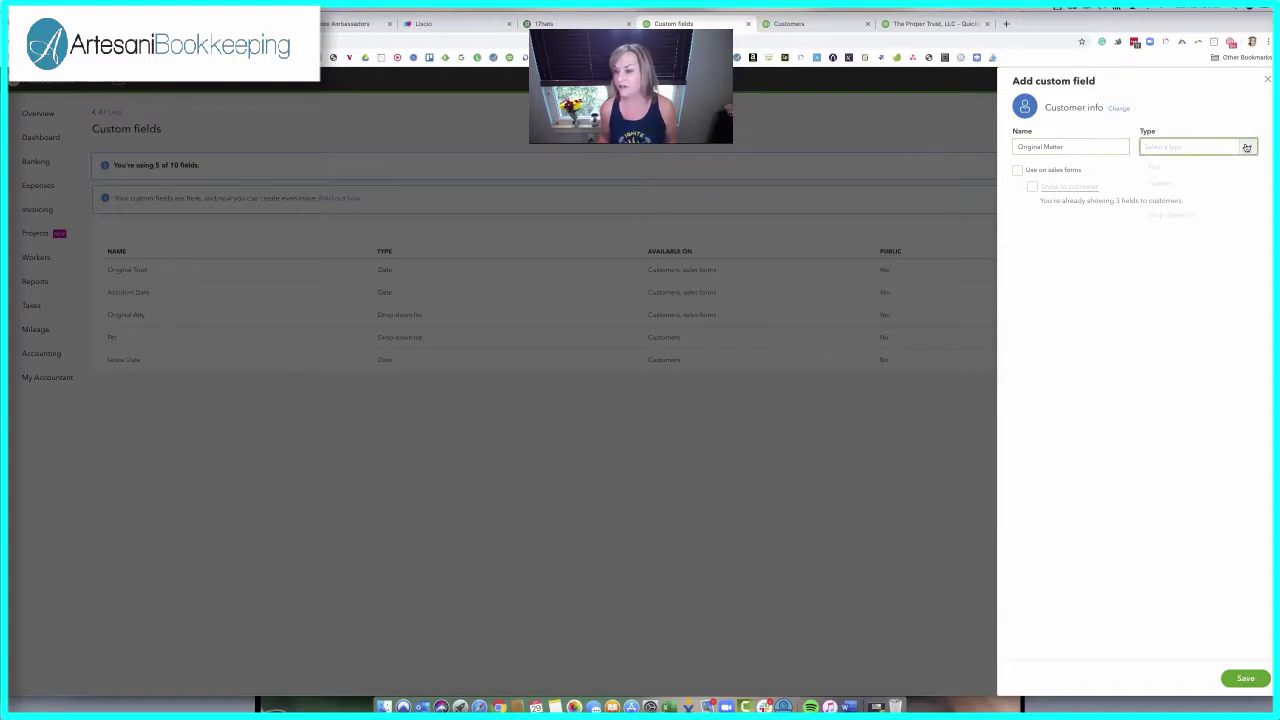
click(1195, 183)
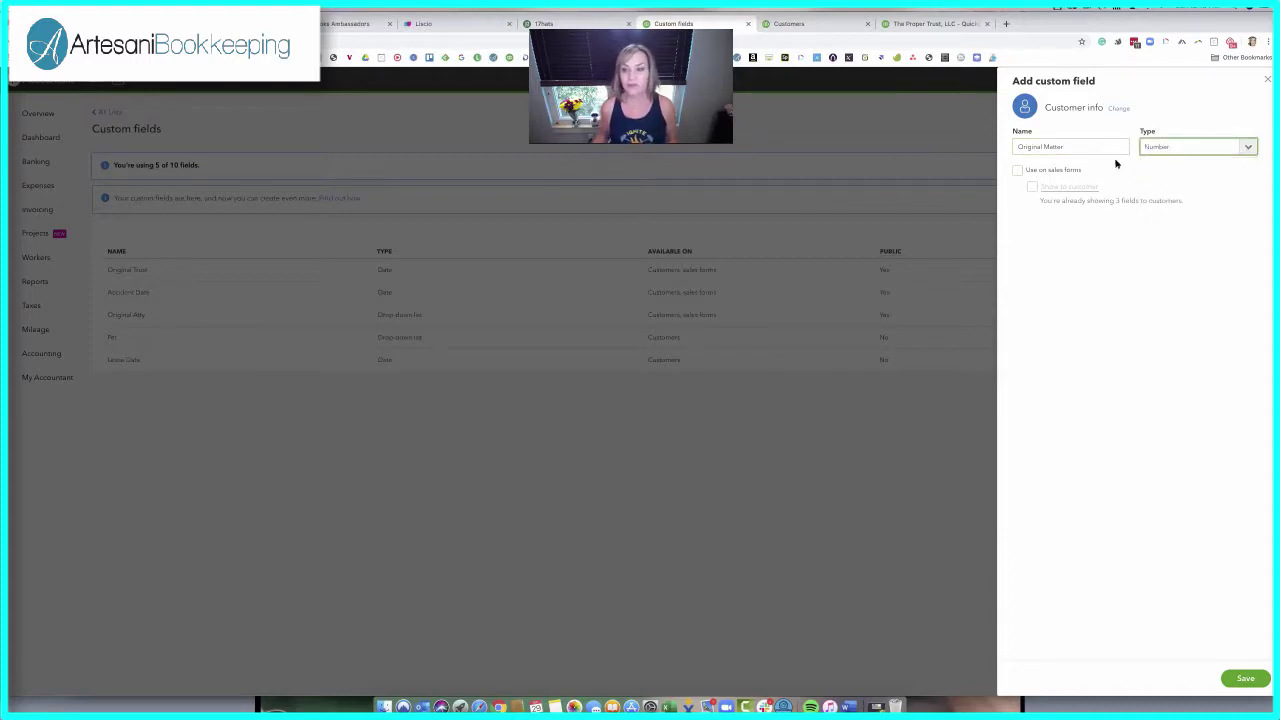
click(1255, 679)
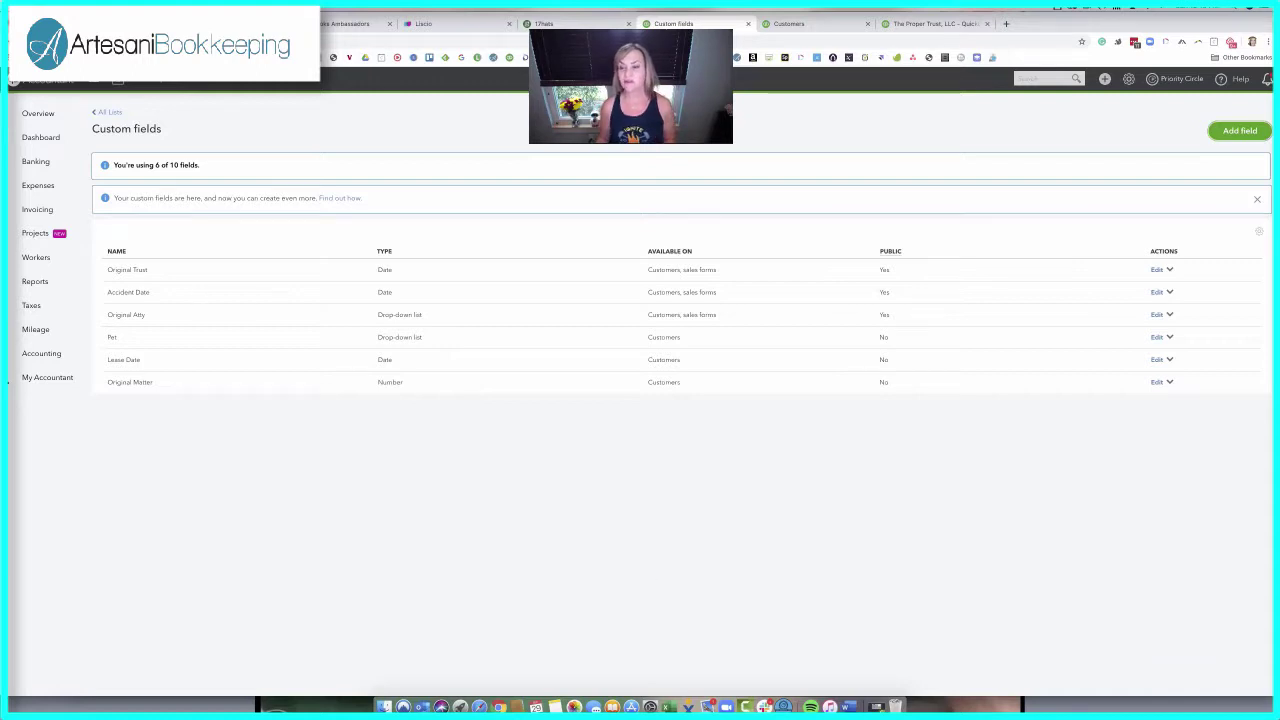
click(1226, 132)
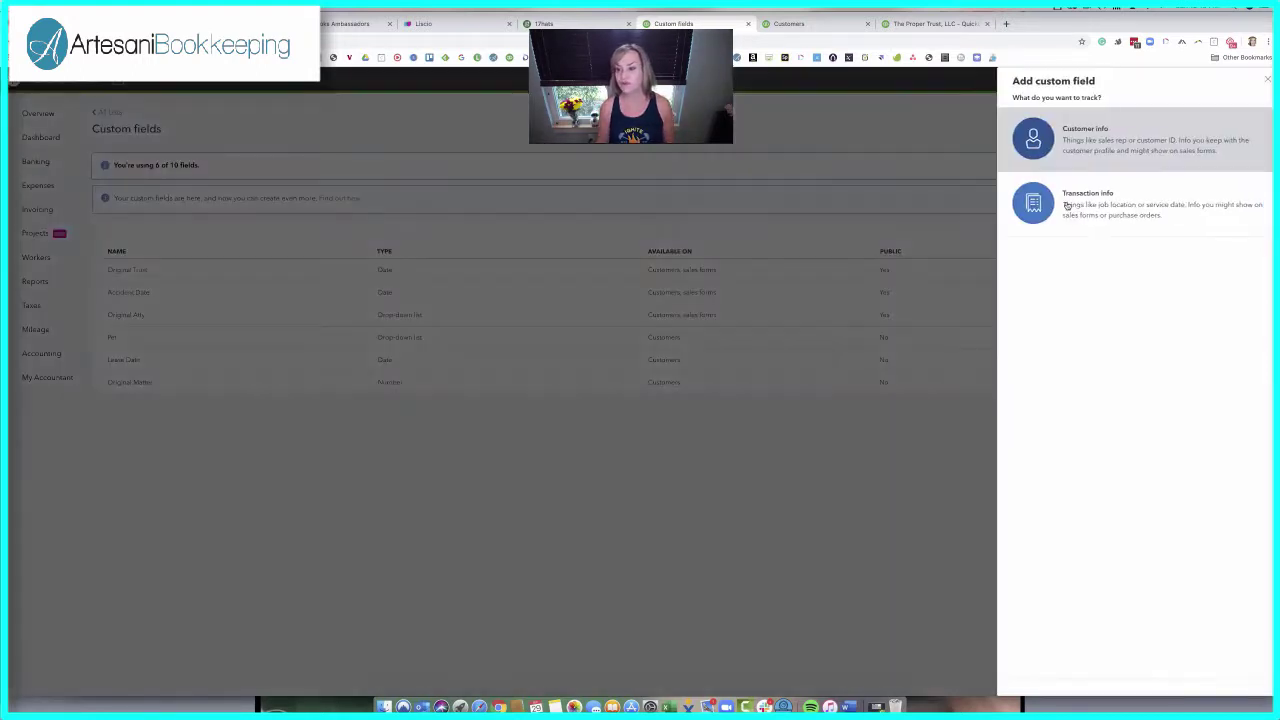
click(1045, 212)
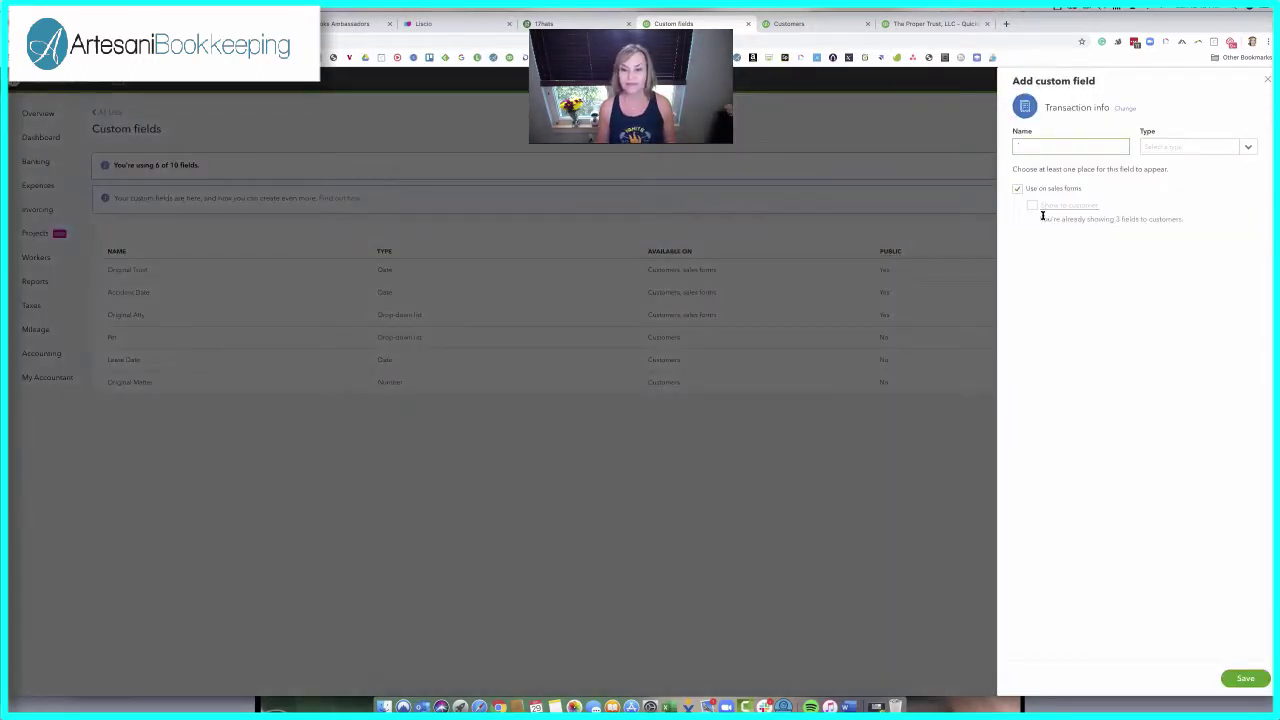
click(1064, 150)
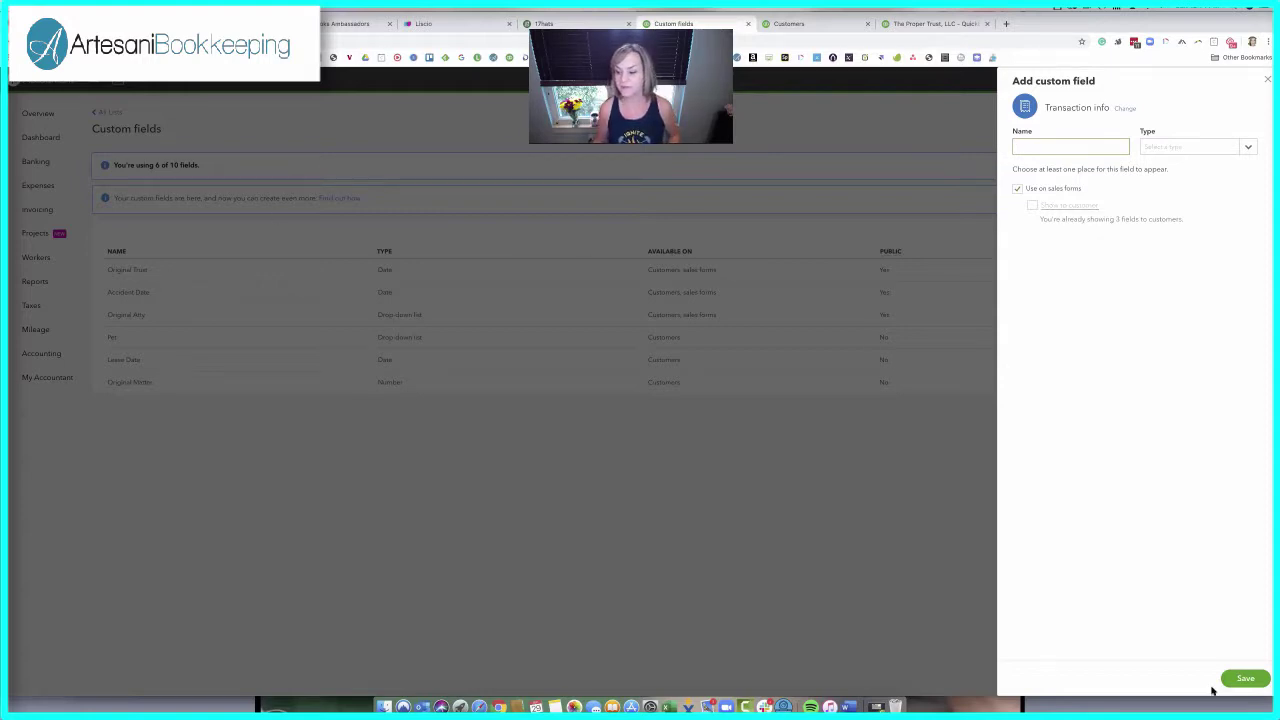
click(1267, 80)
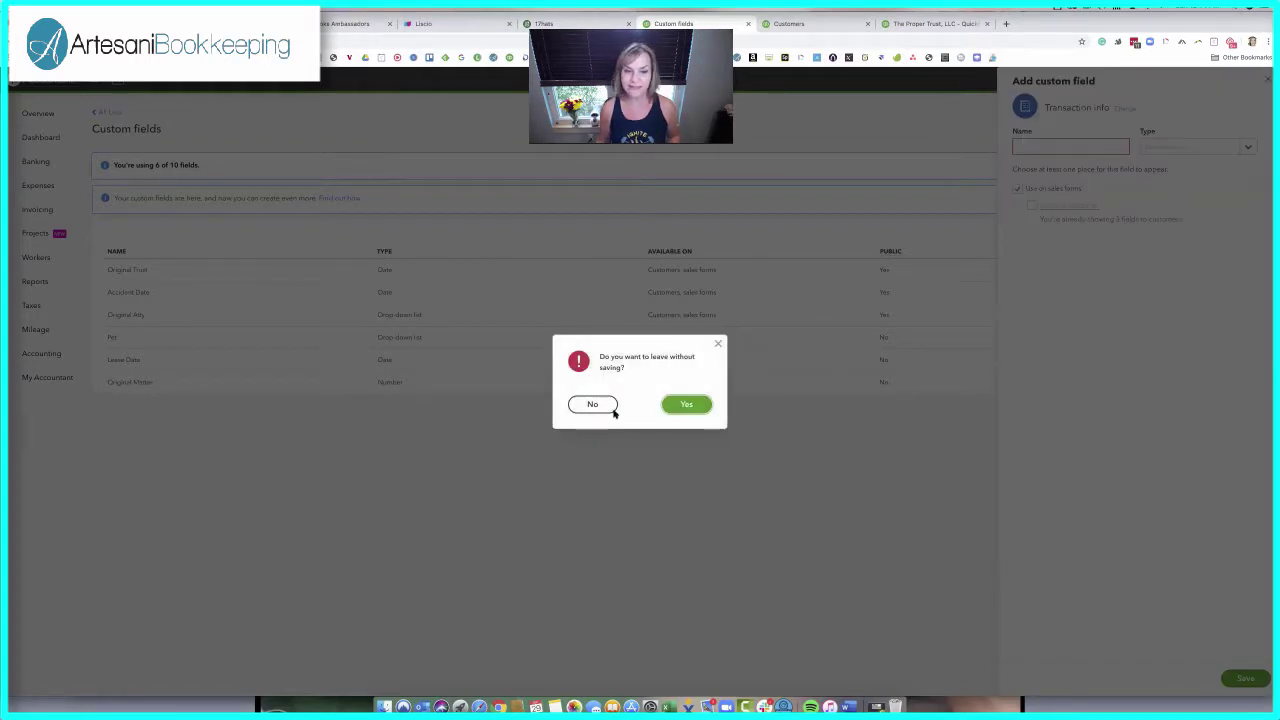
click(687, 405)
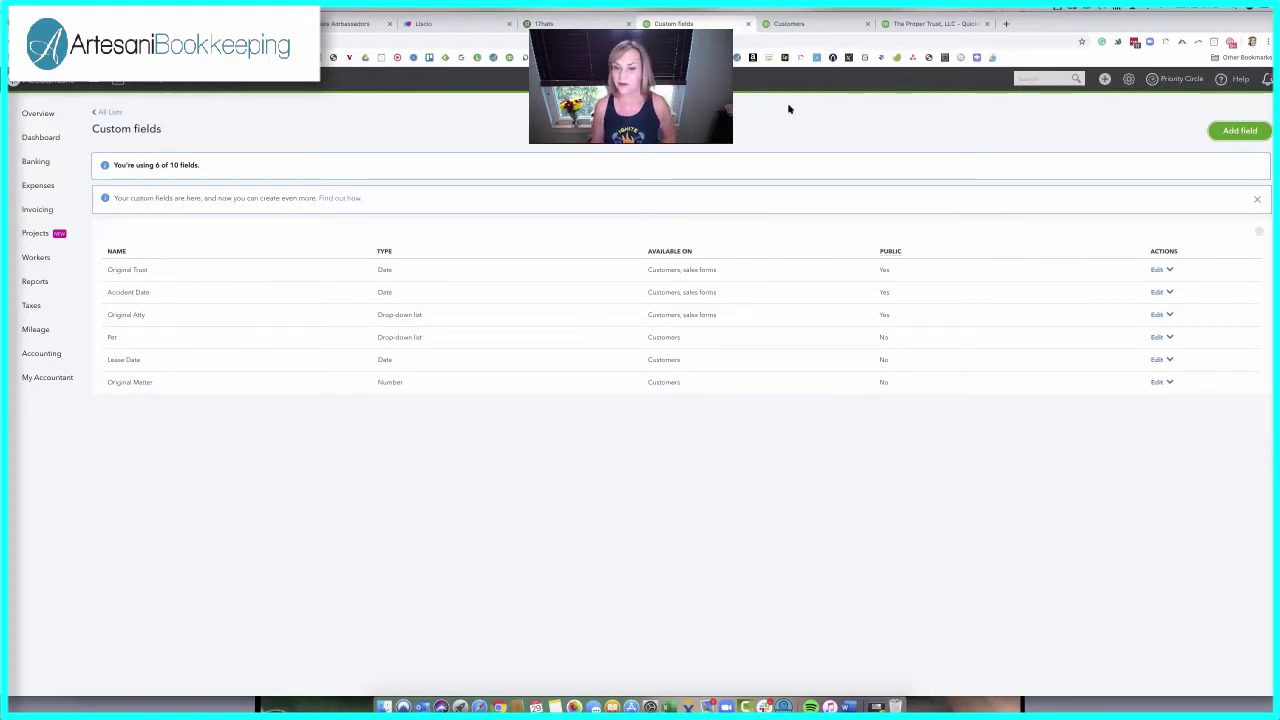
- Set the Pet custom field to Cat in the Coastal Motors customer record and save the record
click(809, 30)
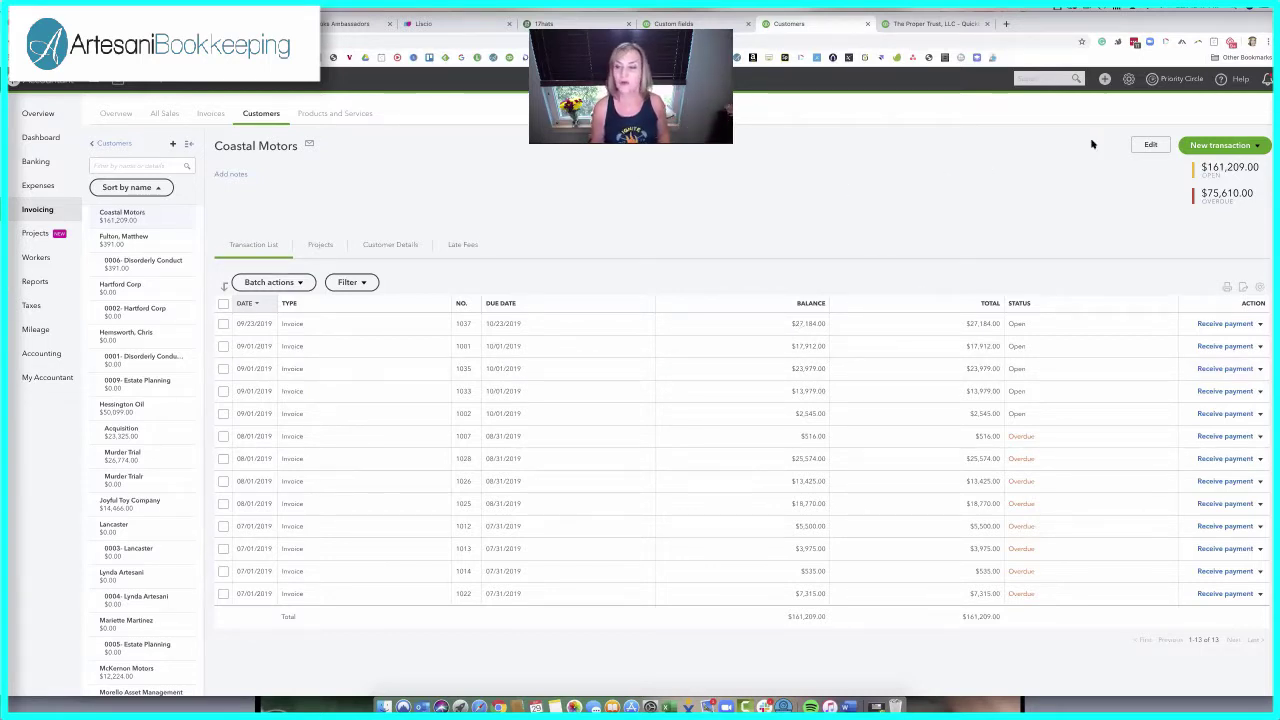
click(1146, 146)
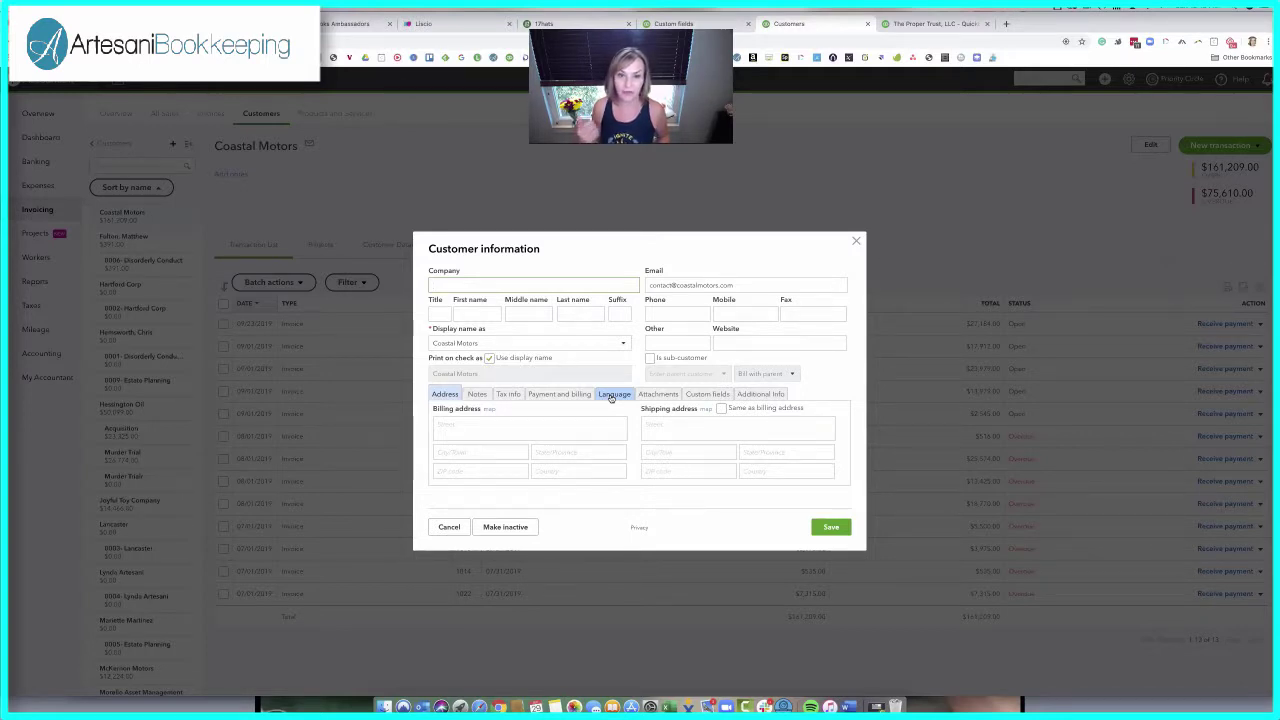
click(705, 394)
scroll(669, 434, down, 2)
scroll(671, 443, up, 2)
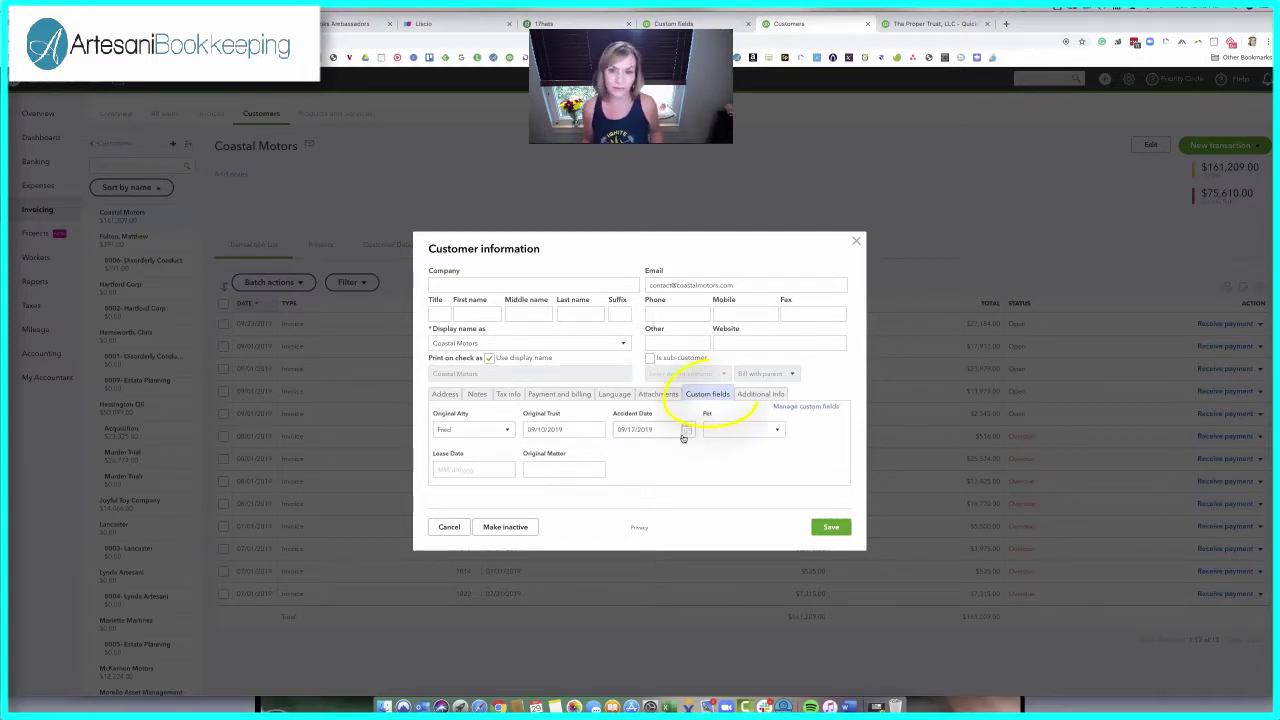
scroll(683, 437, up, 1)
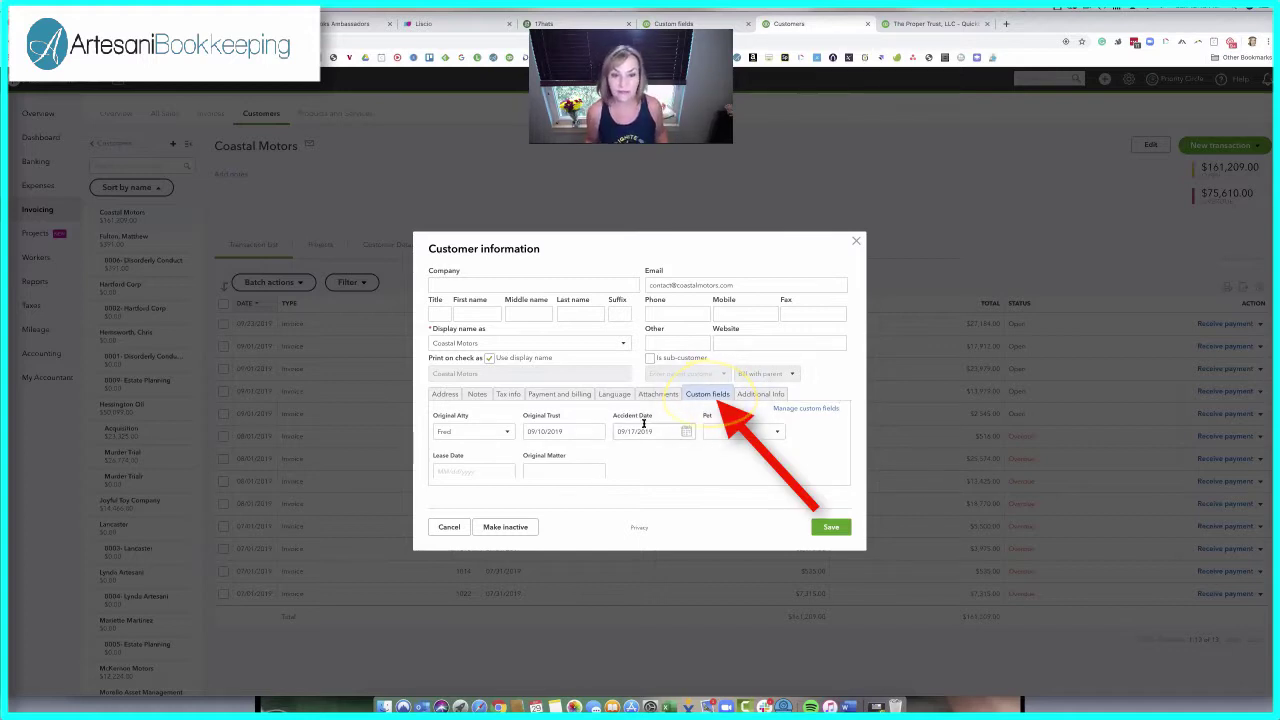
click(776, 433)
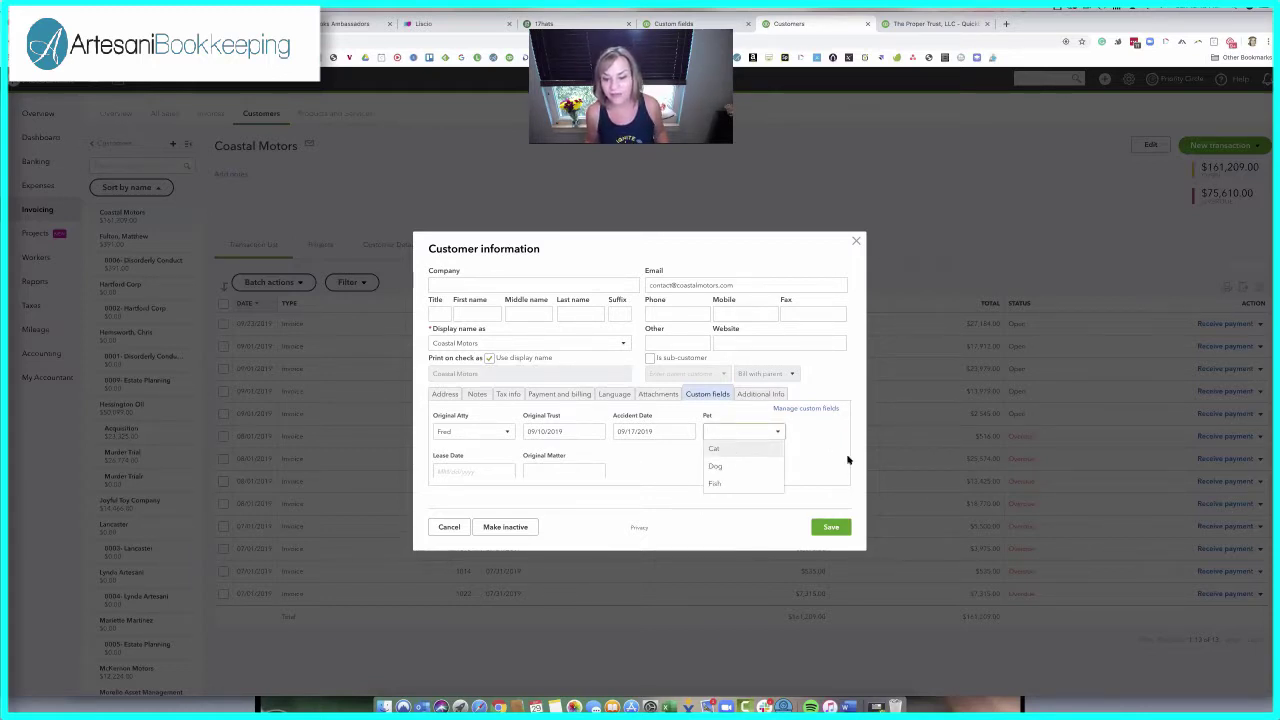
click(737, 449)
scroll(486, 463, down, 1)
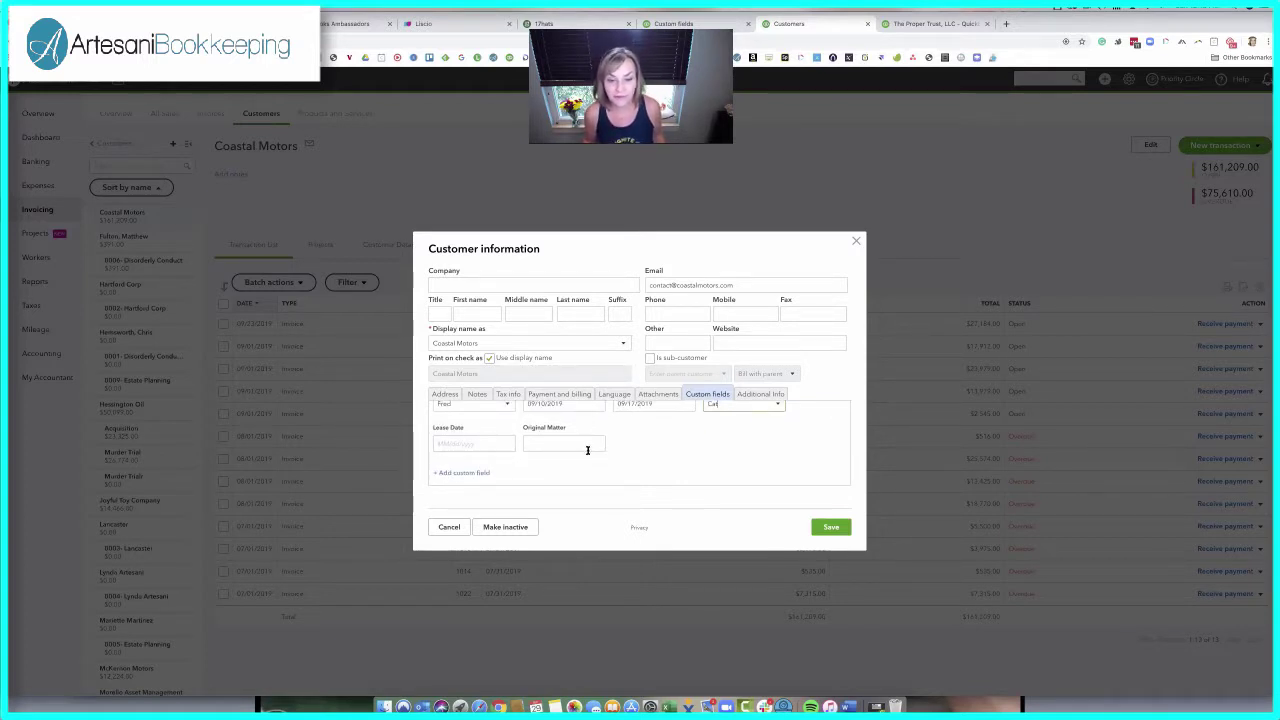
click(836, 529)
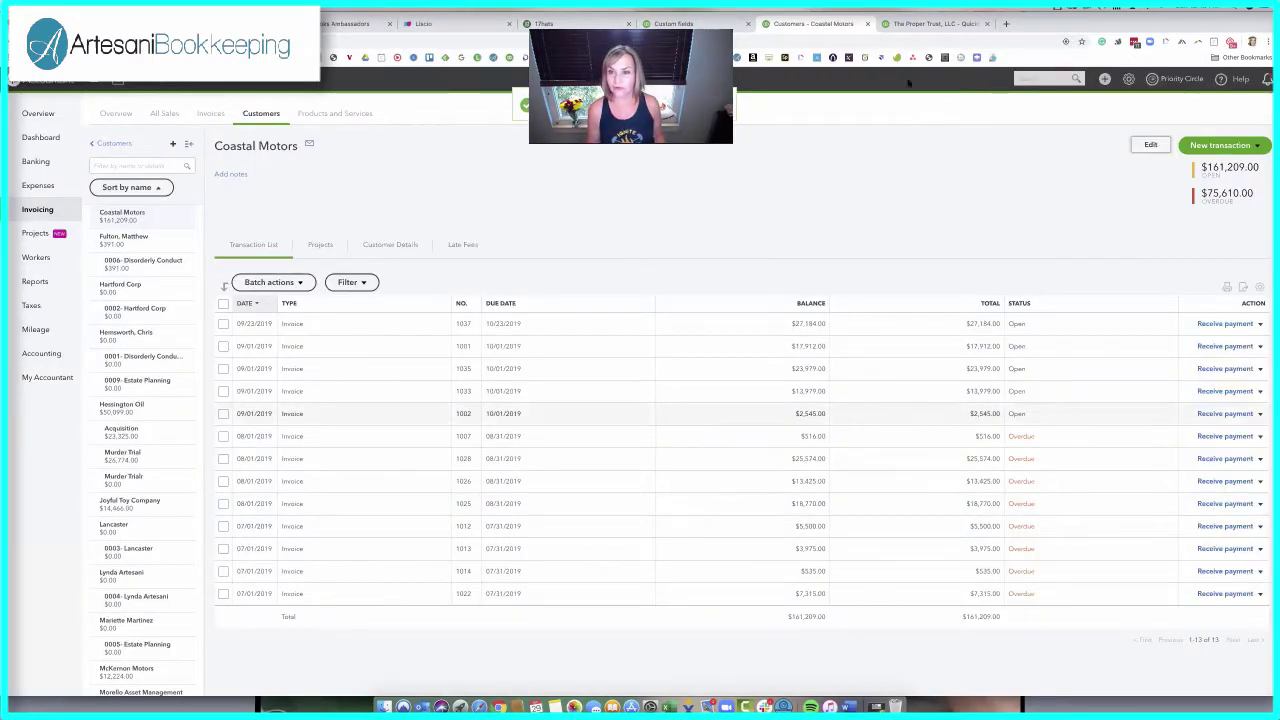
- Add the Original Trust and Accident Date columns to the Sales by Customer Detail report
click(922, 23)
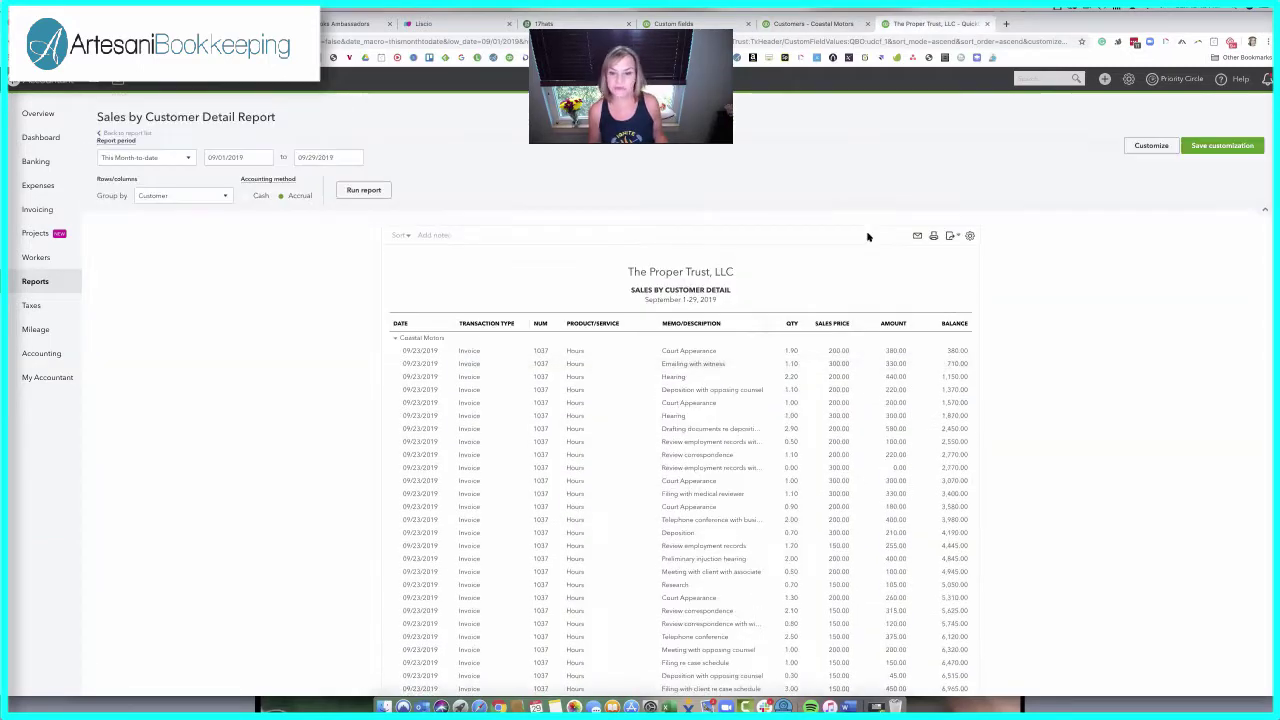
scroll(868, 237, down, 1)
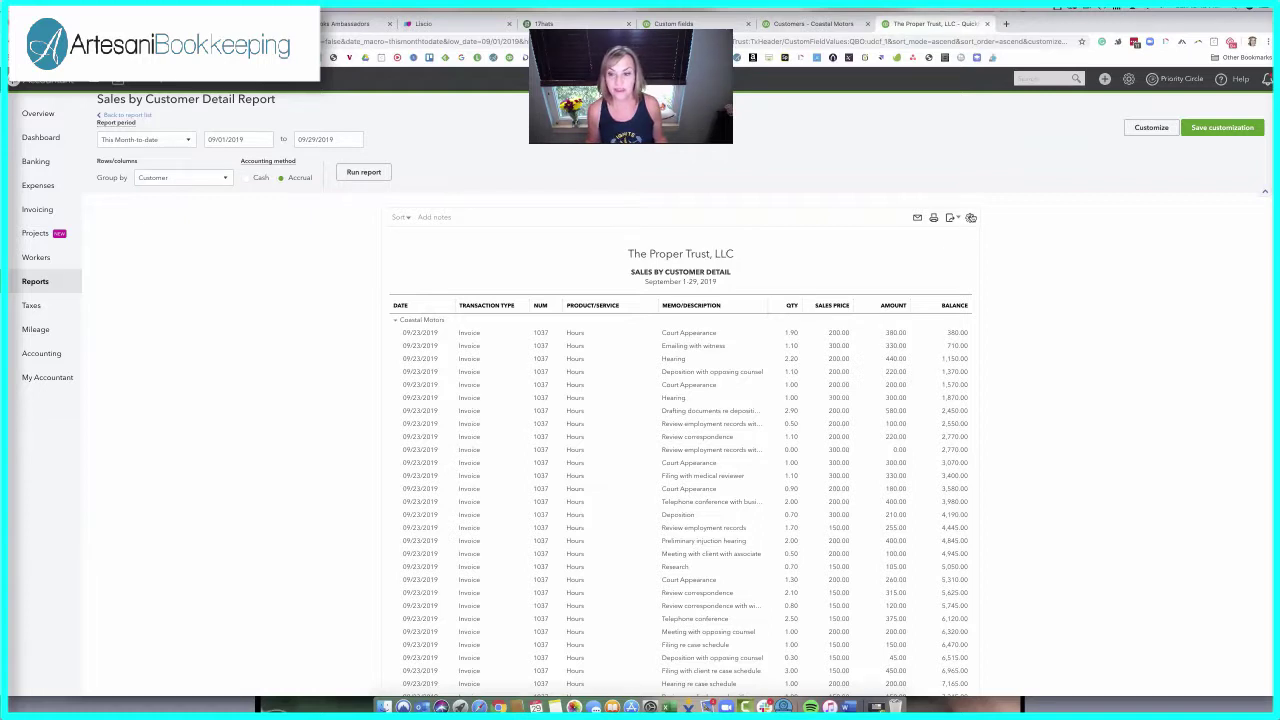
click(970, 218)
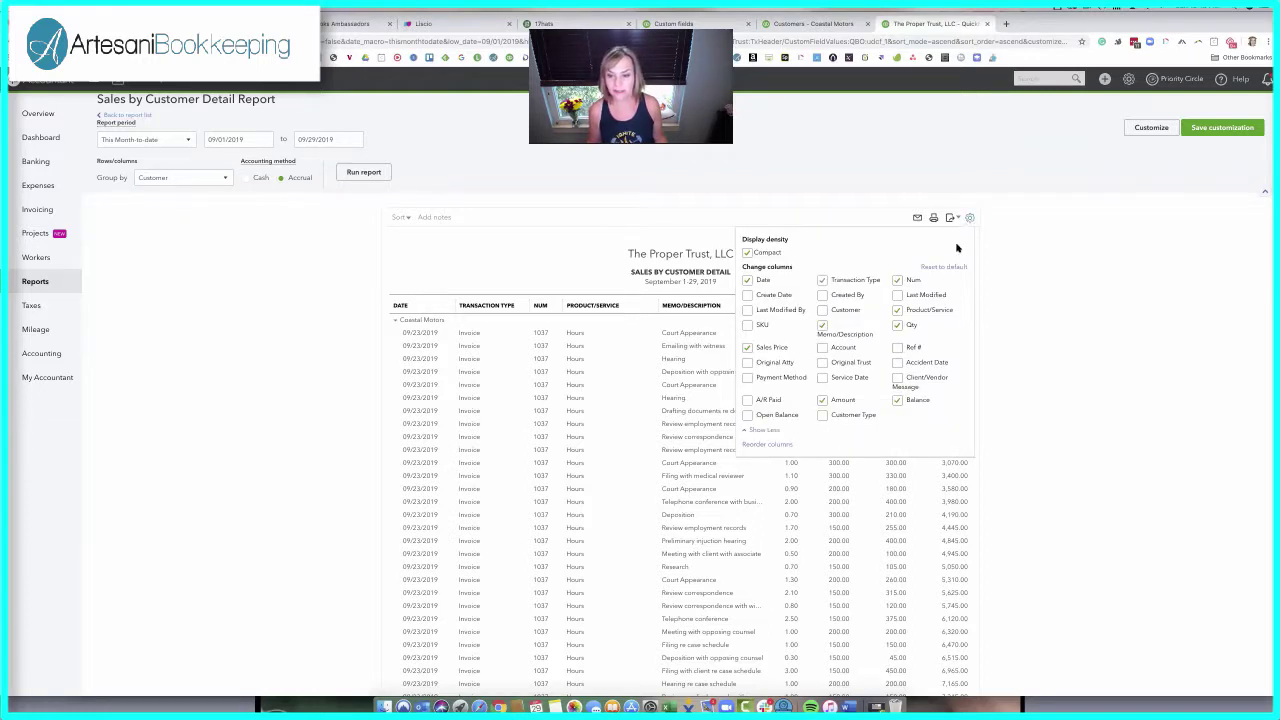
click(822, 362)
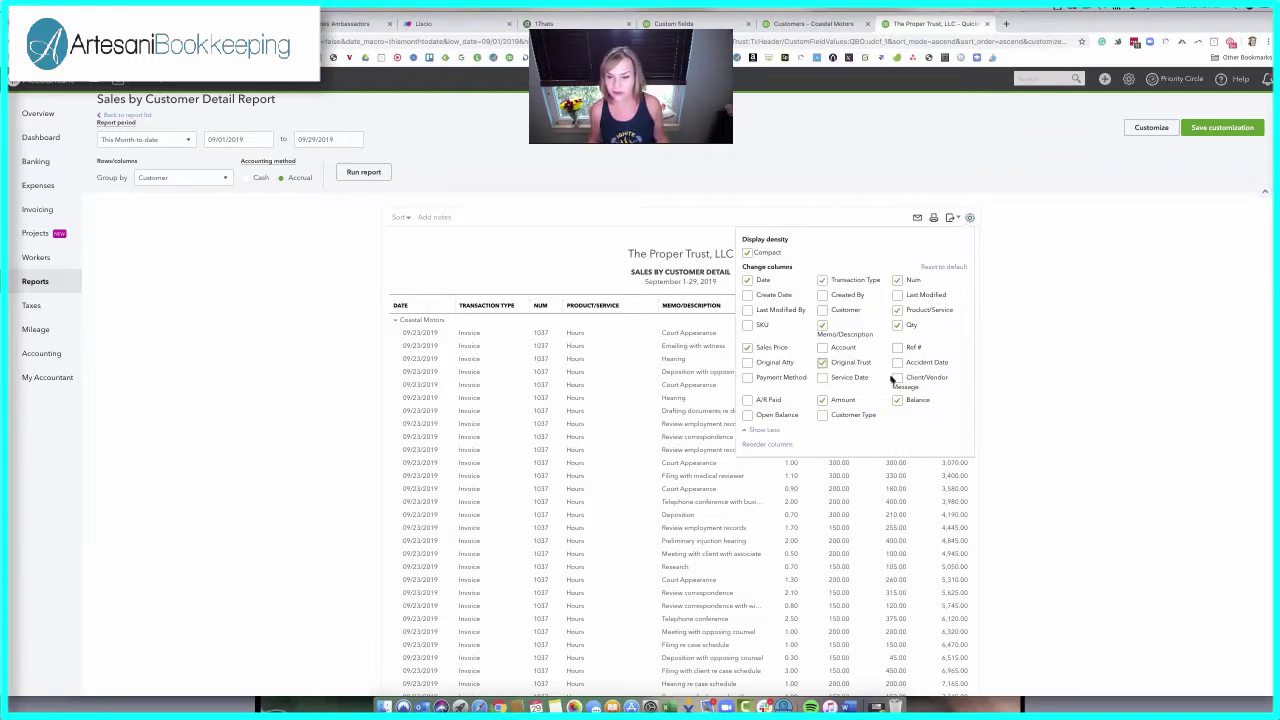
click(896, 363)
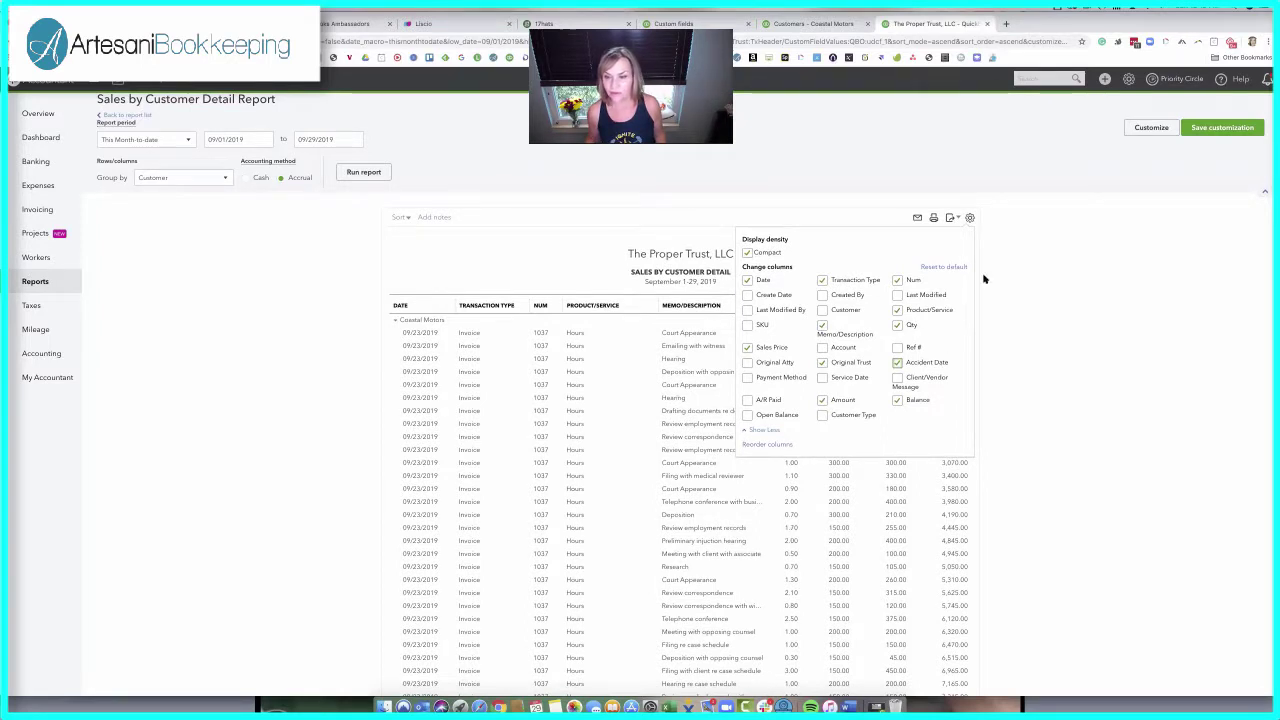
click(1013, 271)
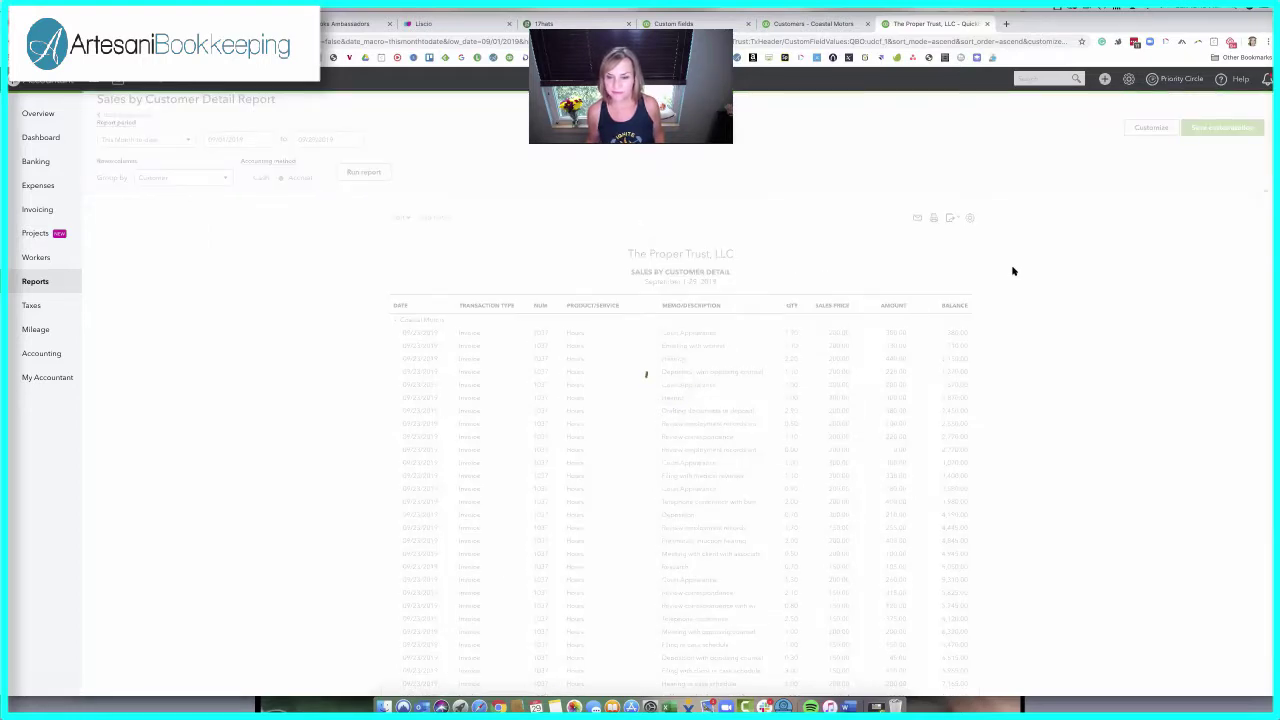
- Examine the report's sort settings and the Original Trust and Accident Date columns across the customers' transactions
scroll(1012, 271, down, 3)
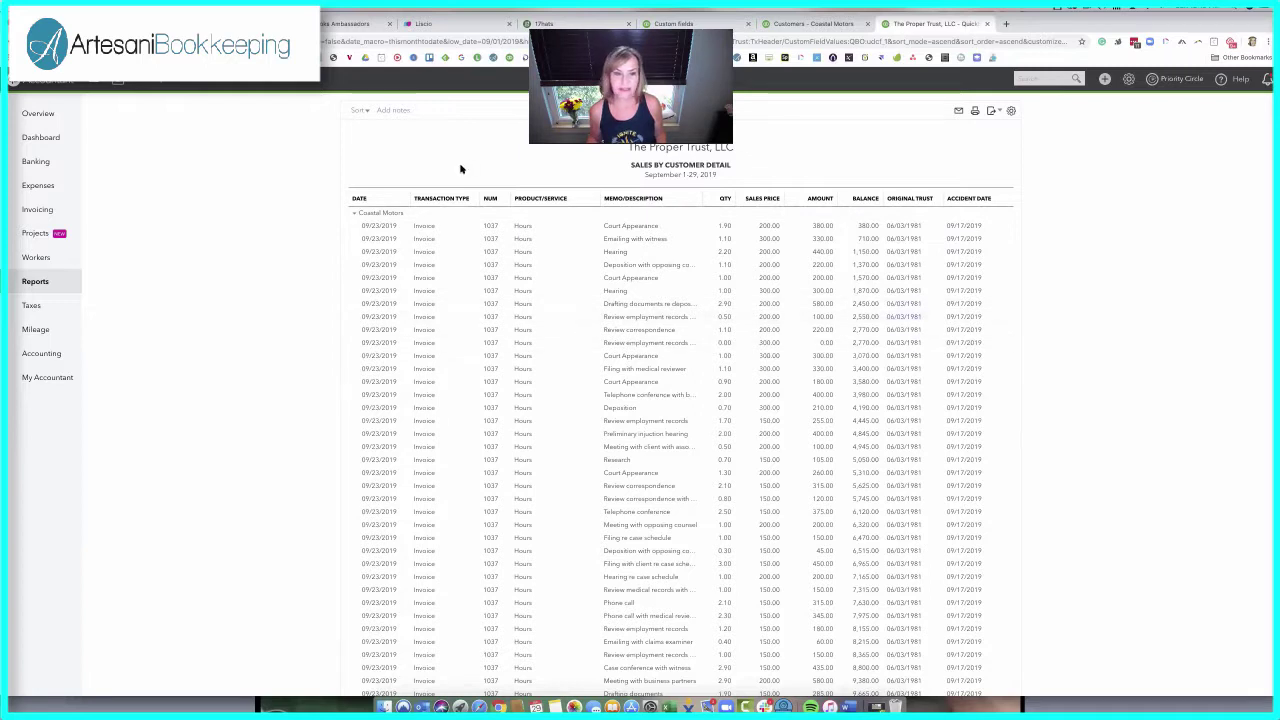
click(362, 112)
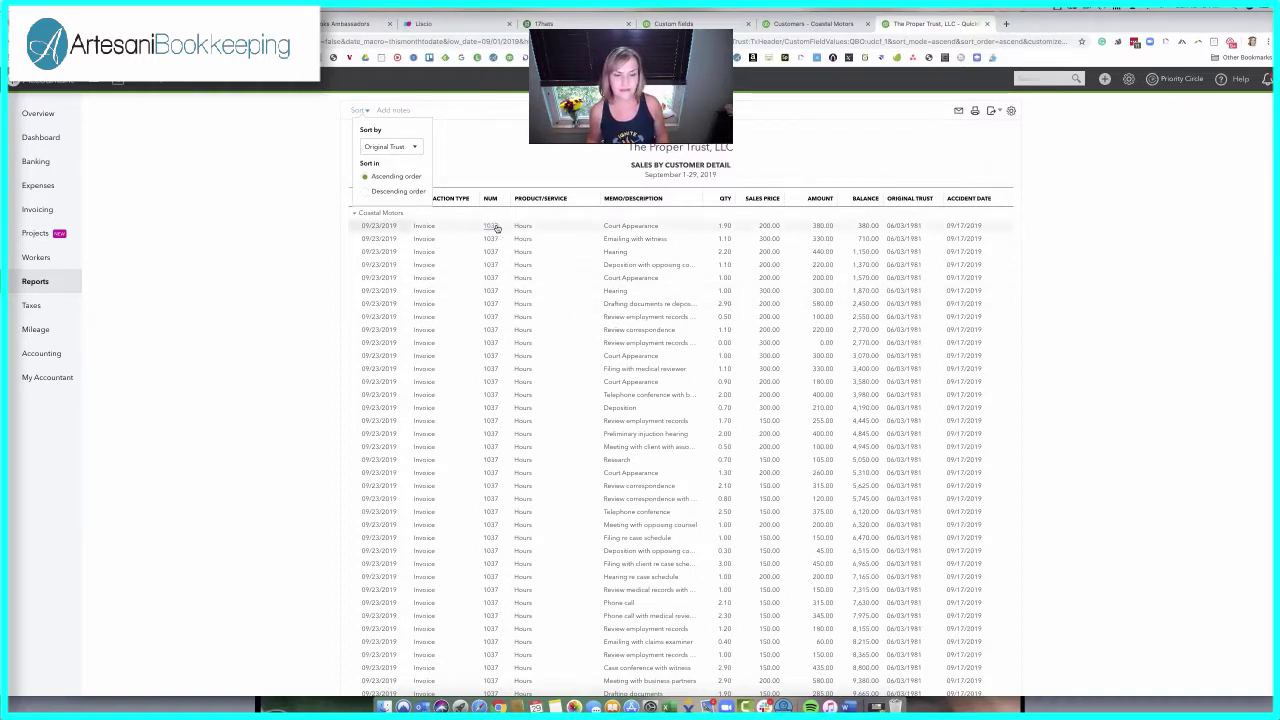
scroll(529, 407, down, 15)
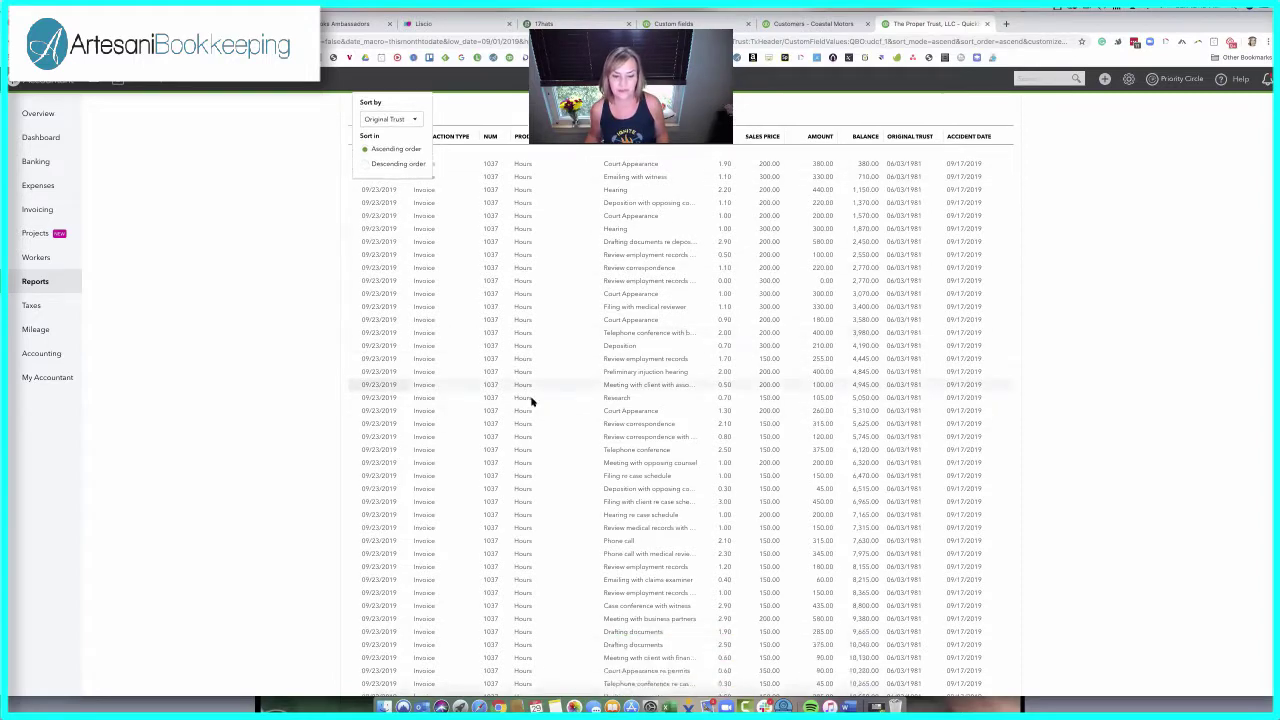
scroll(531, 401, down, 1)
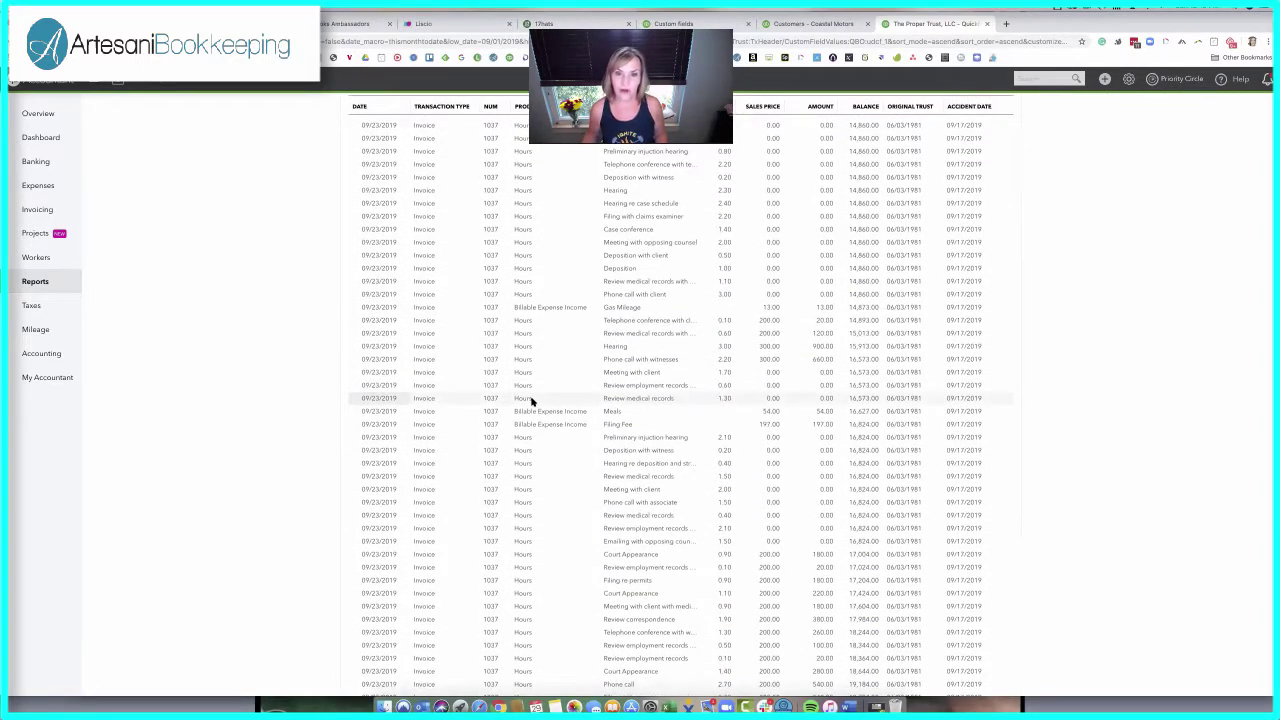
scroll(531, 401, down, 2)
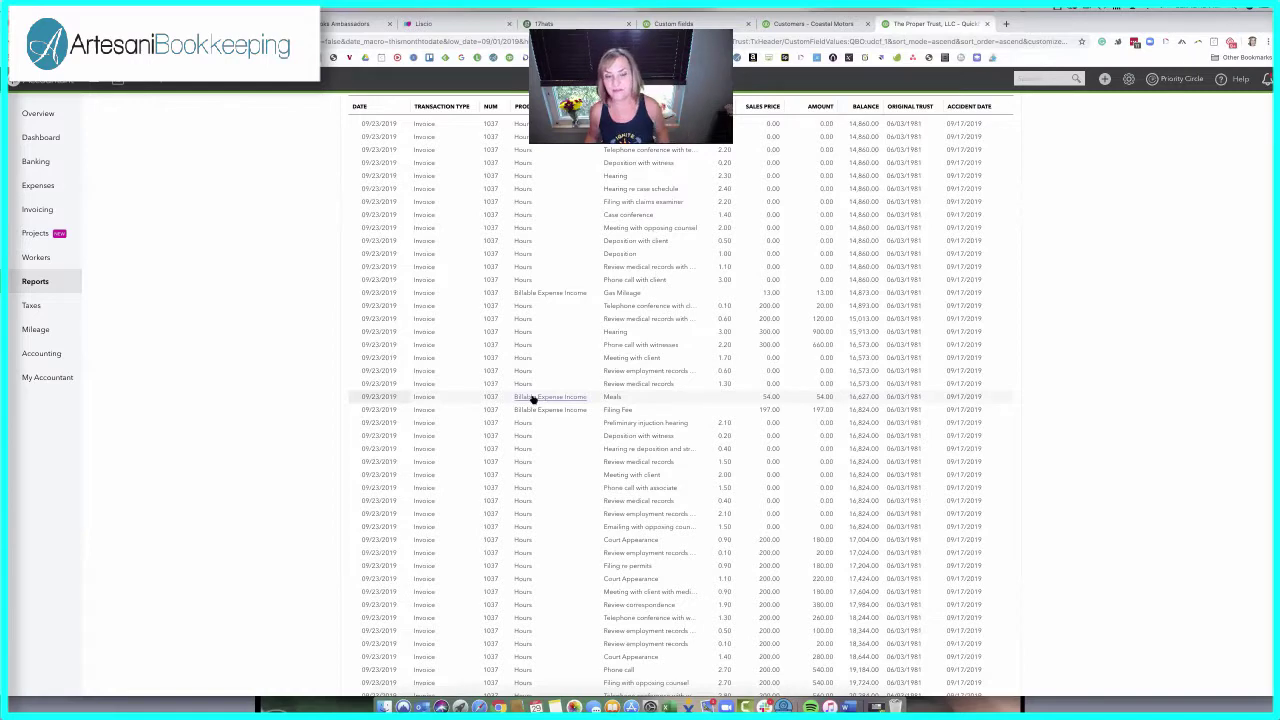
scroll(532, 397, down, 10)
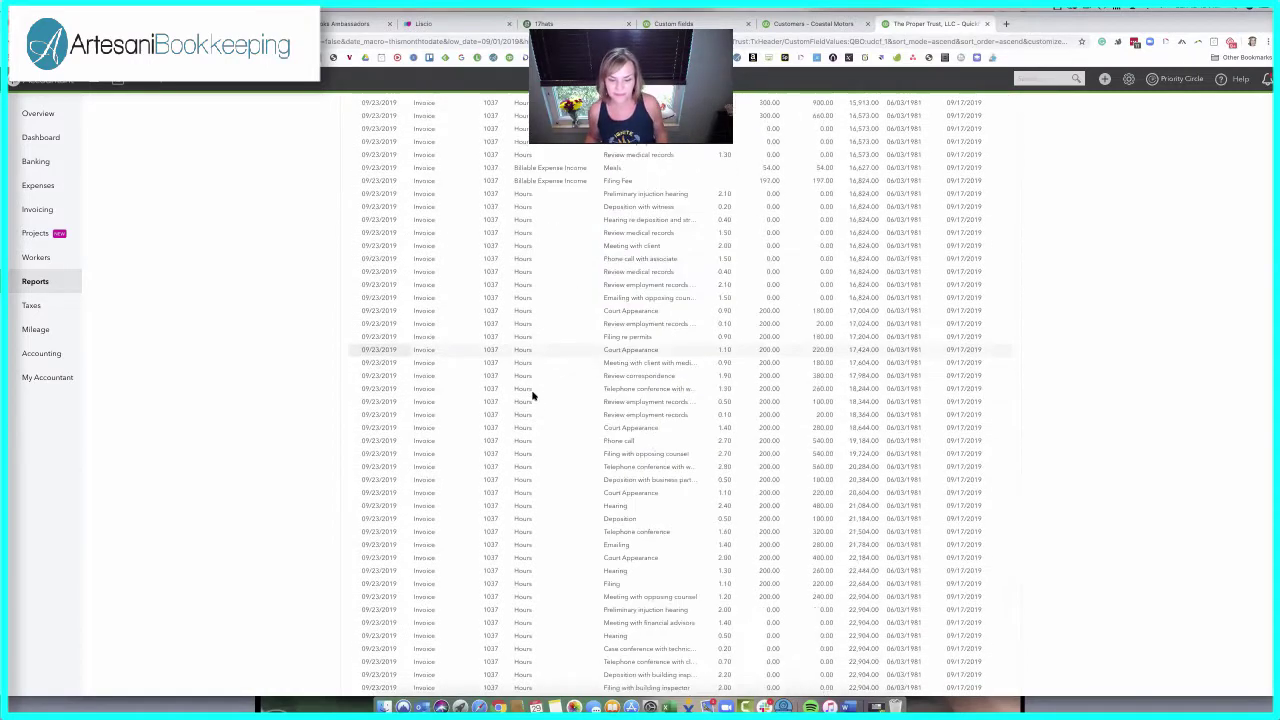
scroll(532, 397, down, 4)
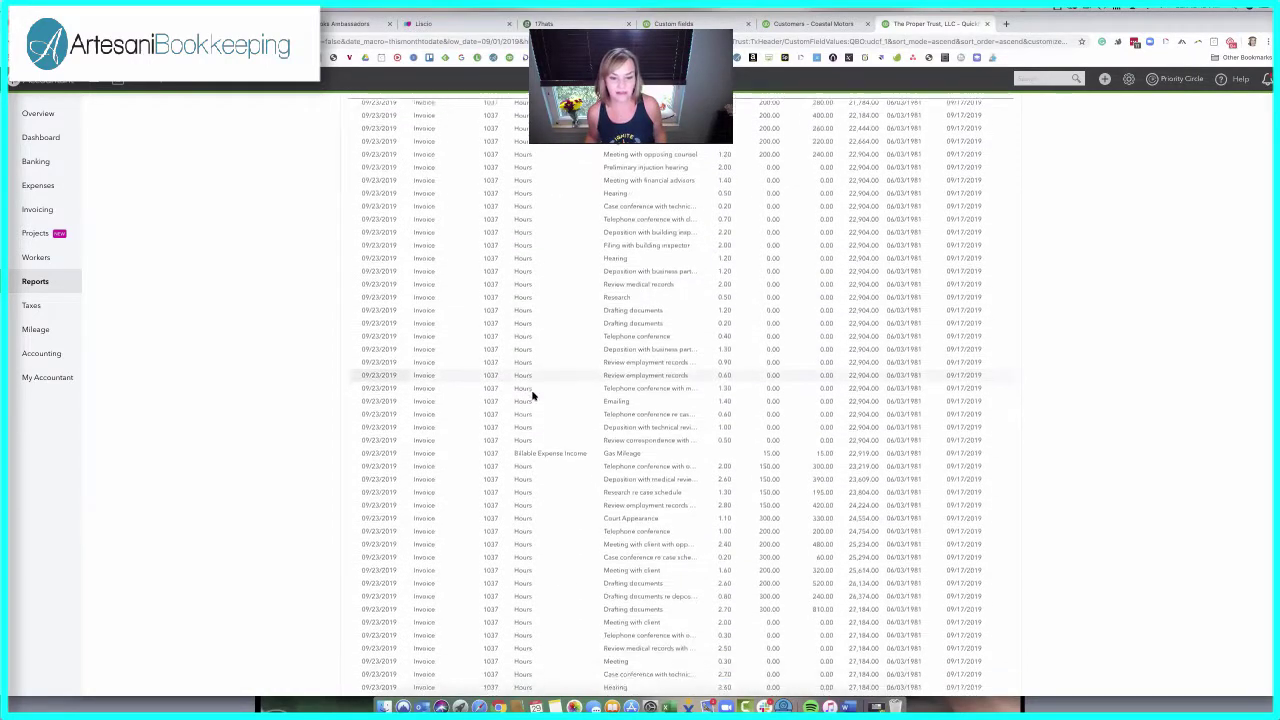
scroll(532, 397, down, 10)
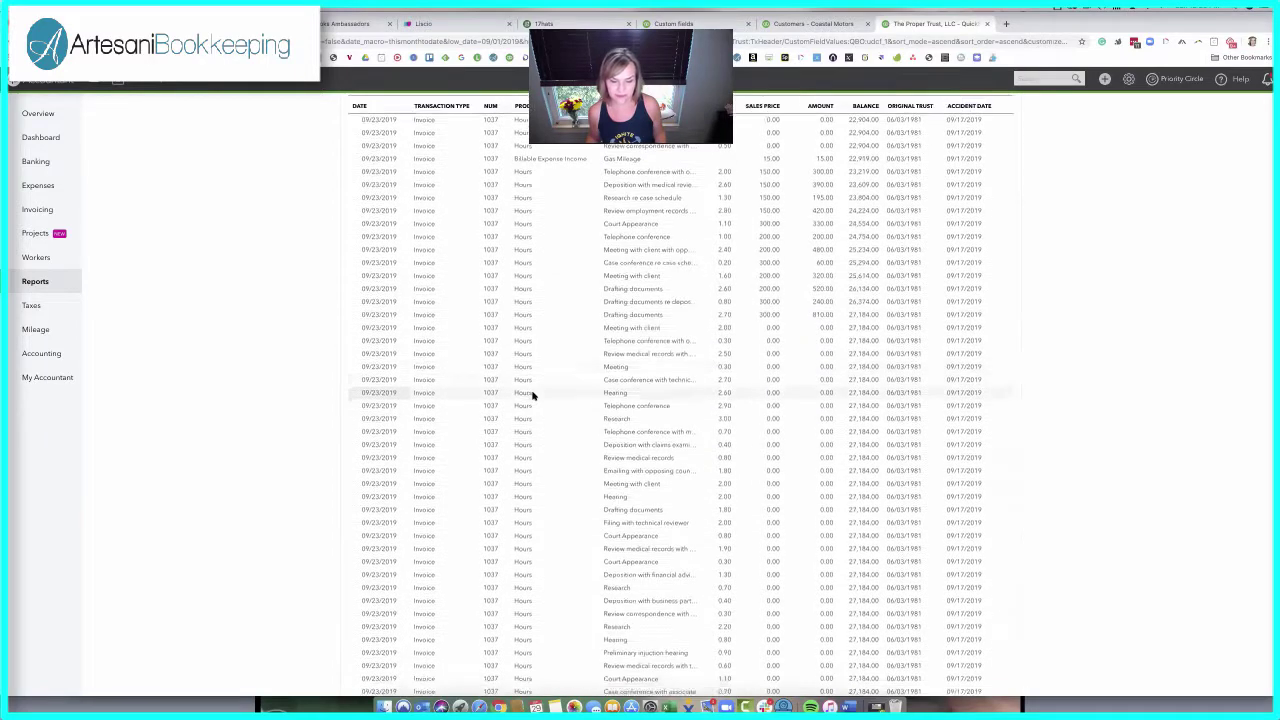
scroll(532, 397, down, 6)
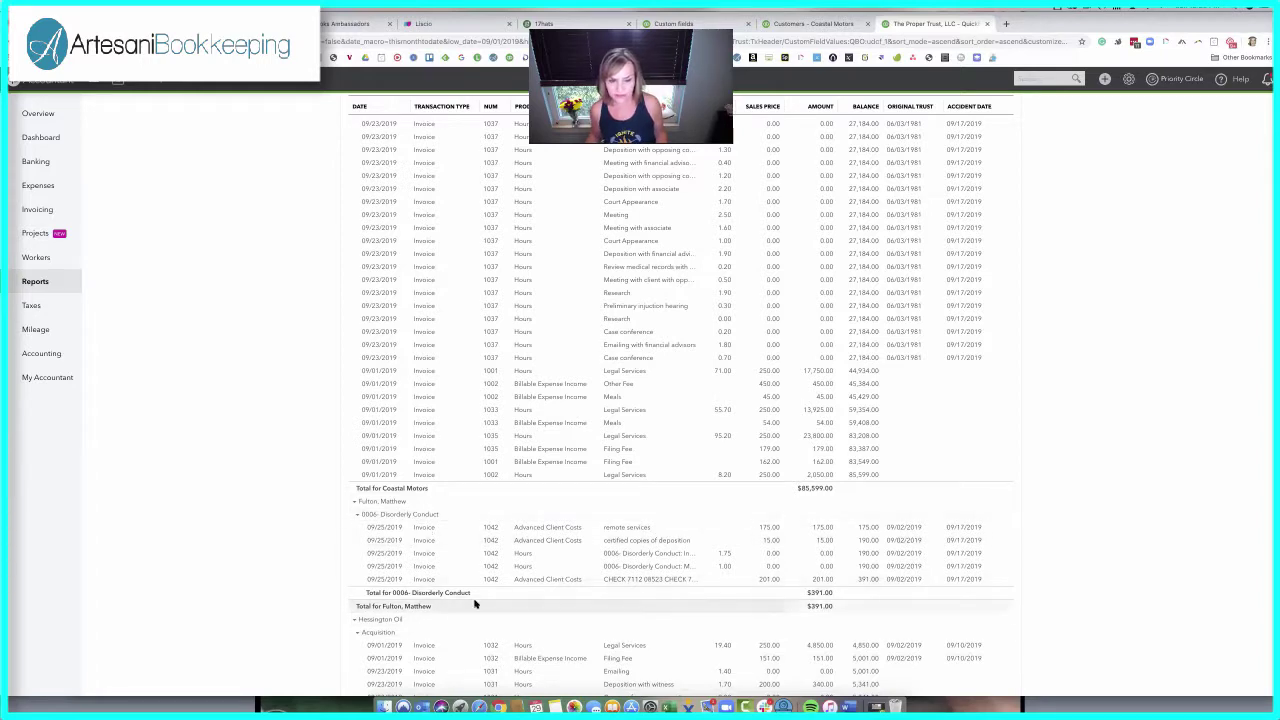
scroll(592, 578, down, 10)
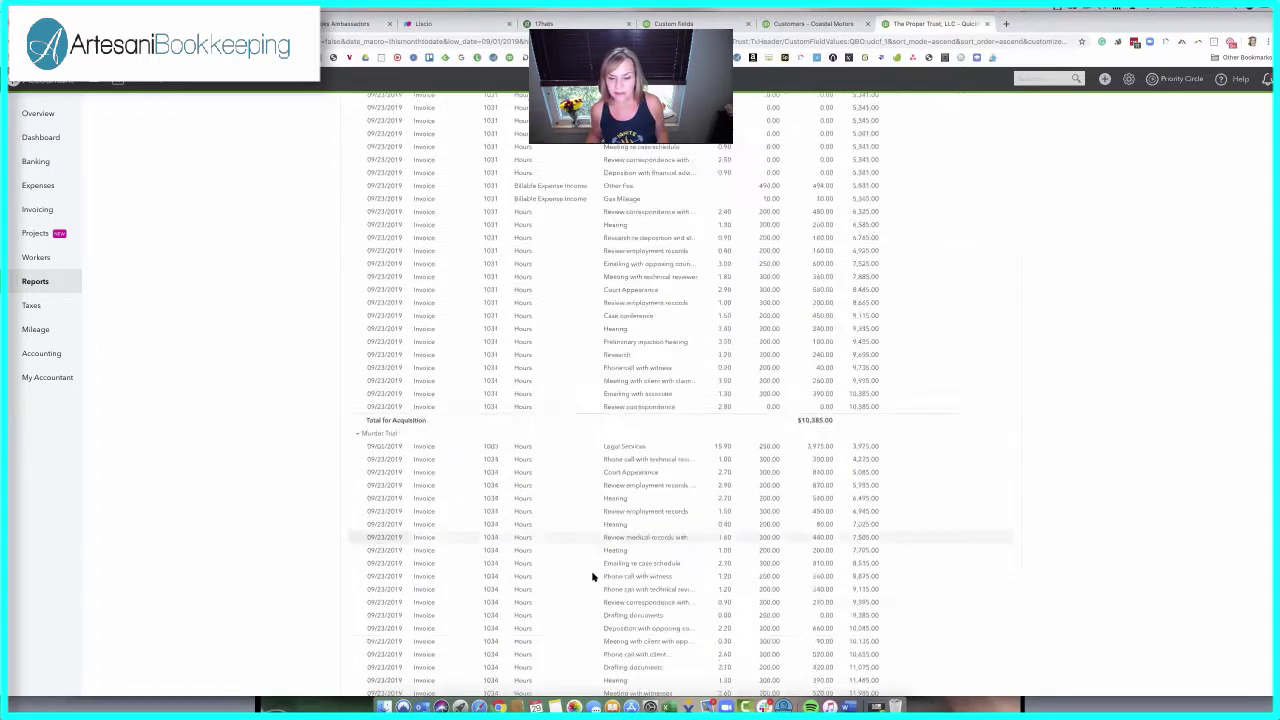
scroll(775, 265, down, 15)
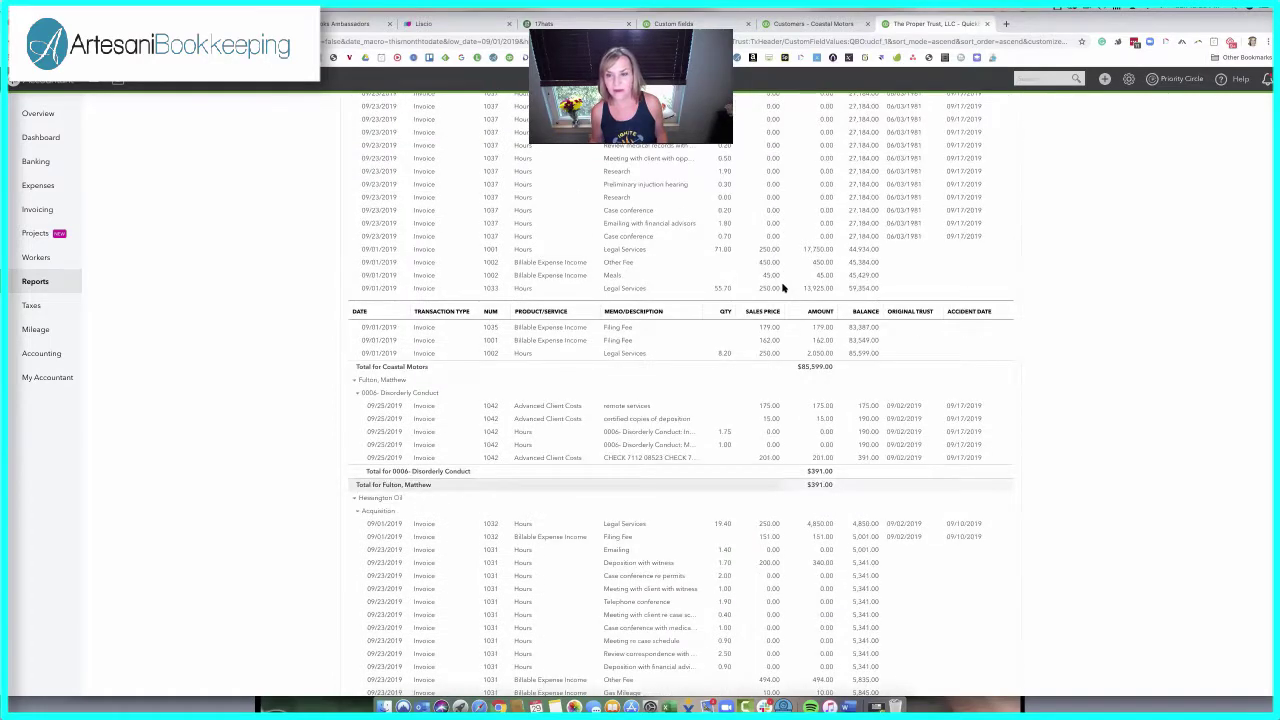
scroll(763, 281, up, 20)
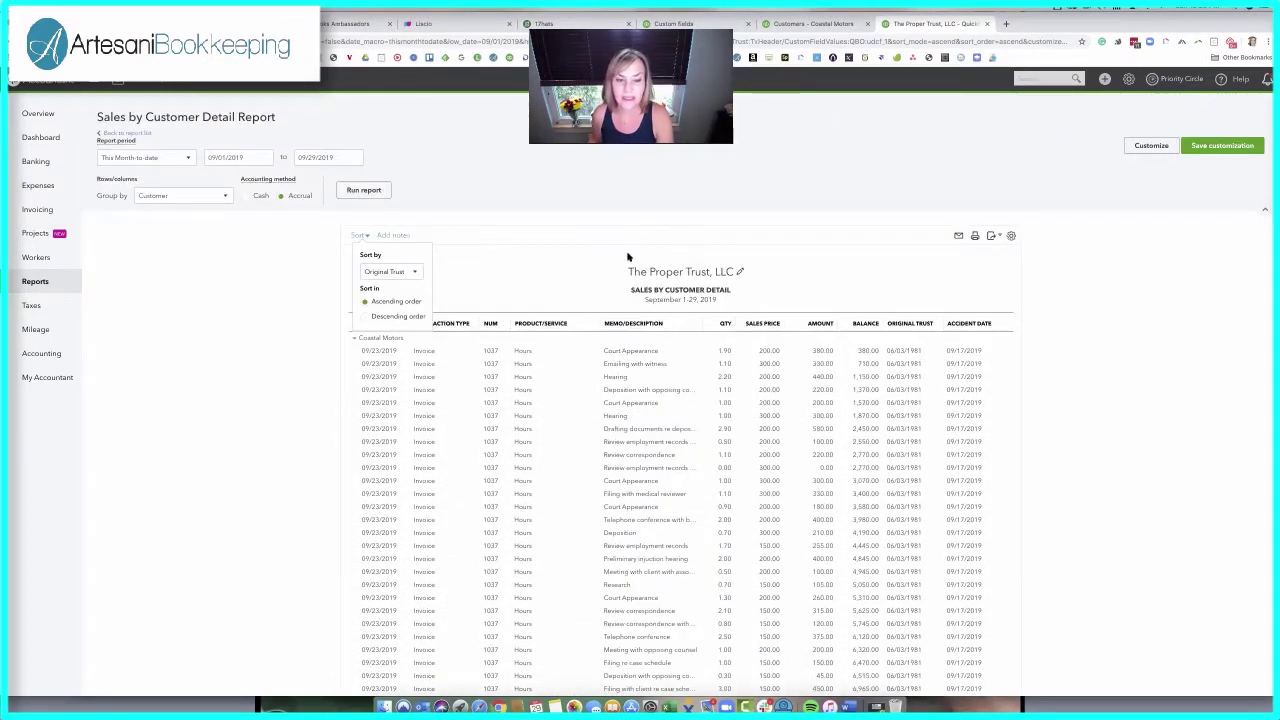
- Sort the Sales by Customer Detail report by Original Atty and rerun it
click(414, 272)
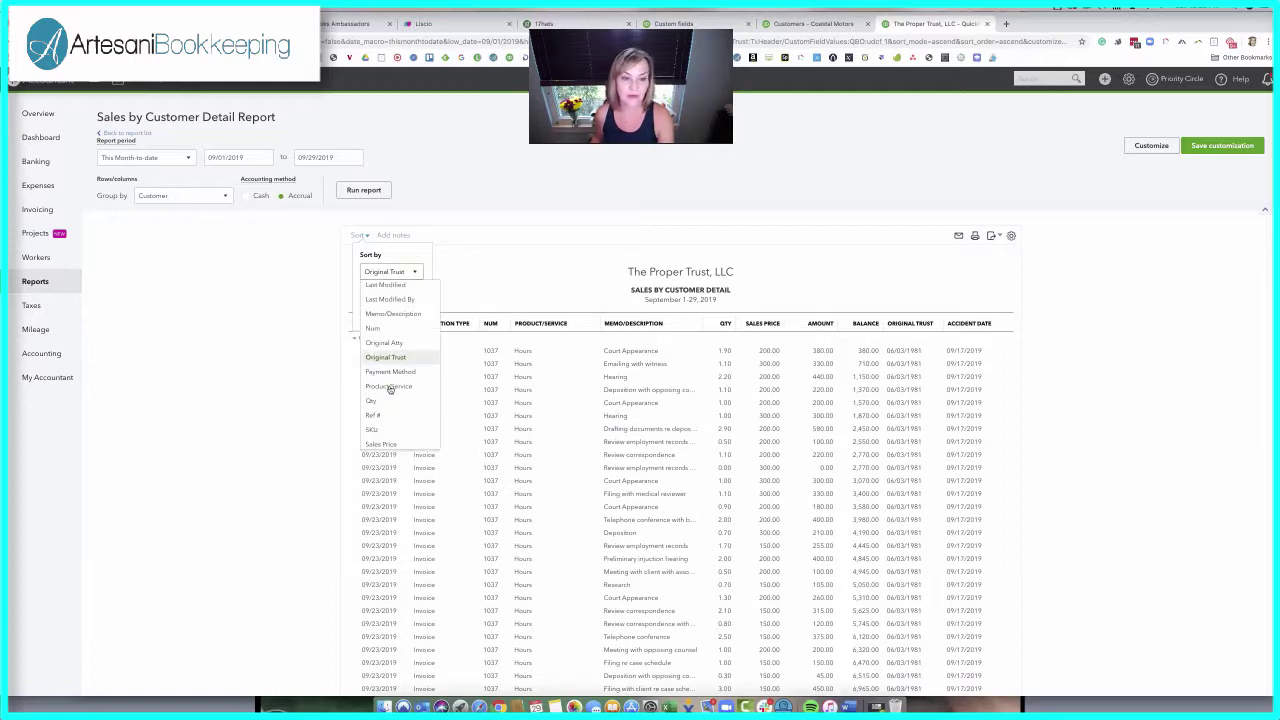
click(398, 343)
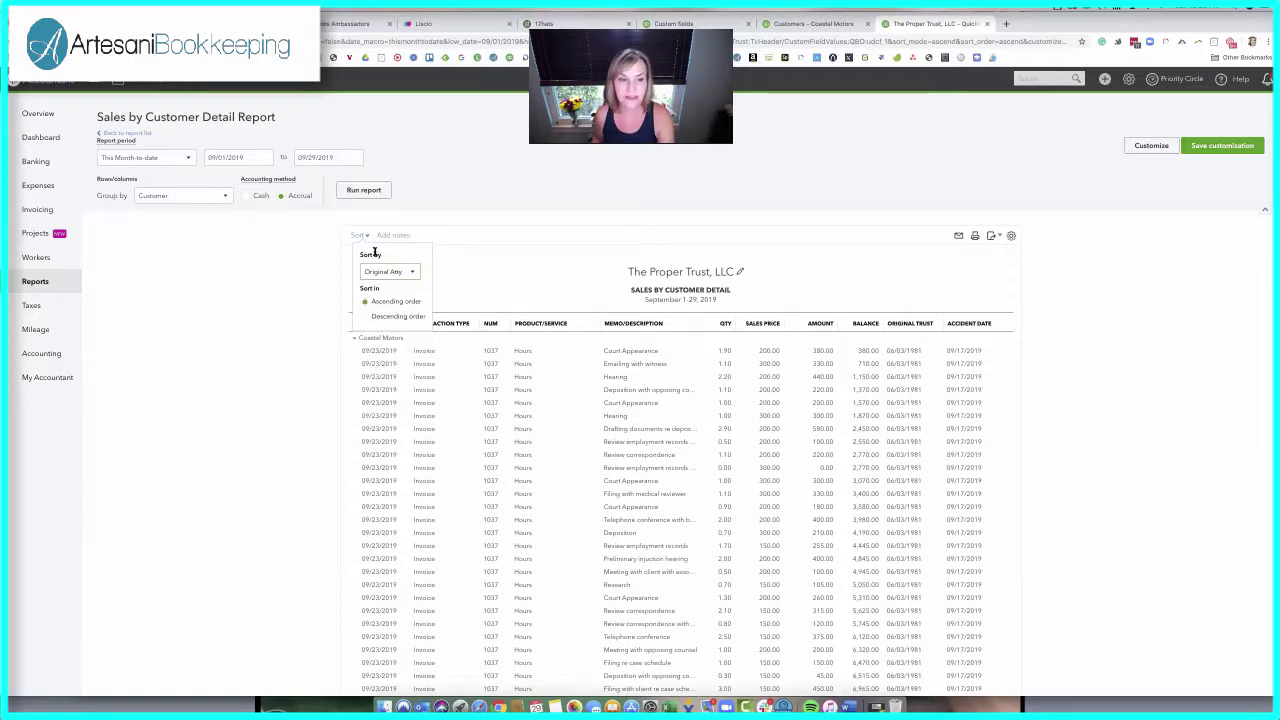
click(371, 191)
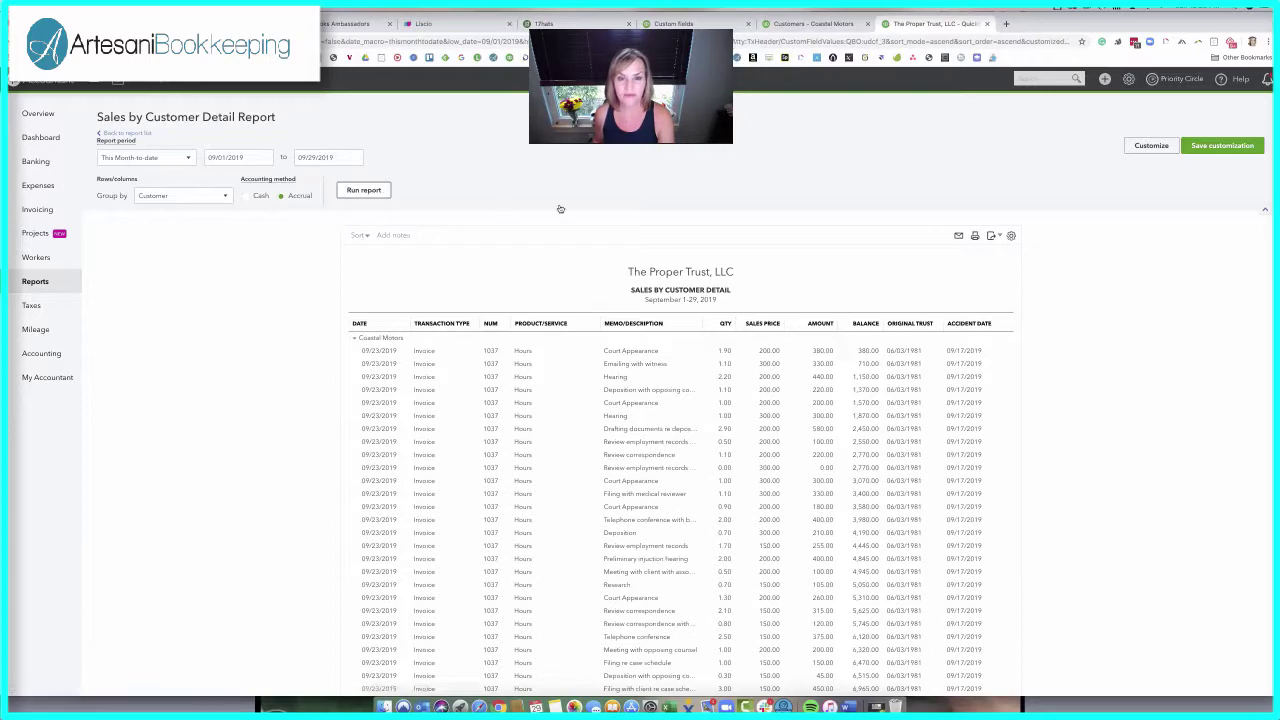
scroll(366, 191, down, 2)
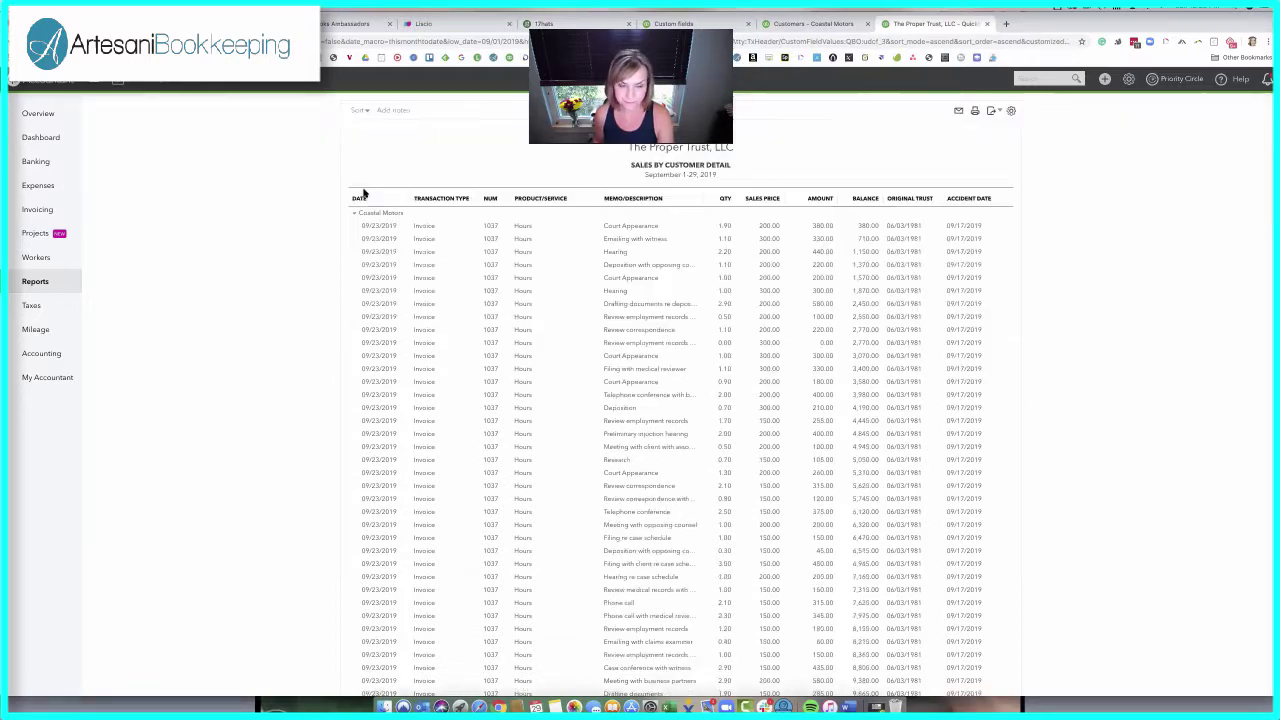
scroll(965, 220, up, 2)
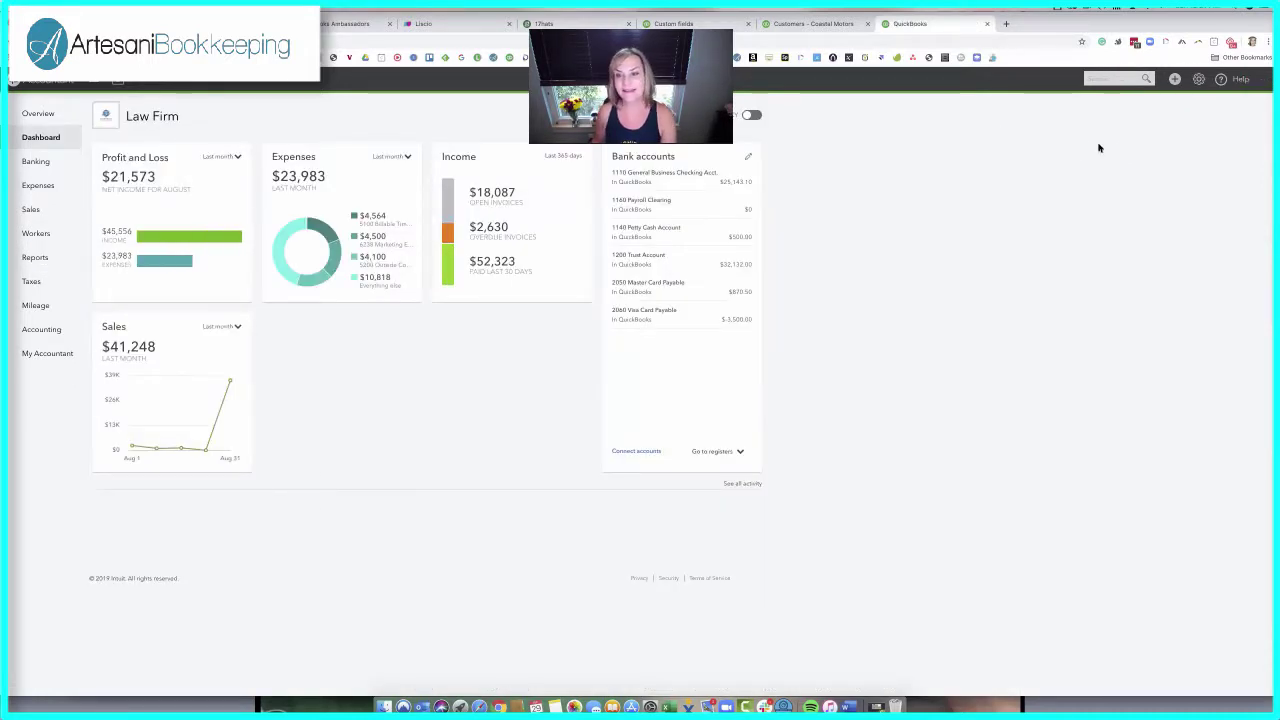
- Open the header content of the Standard custom form style for editing
click(1199, 79)
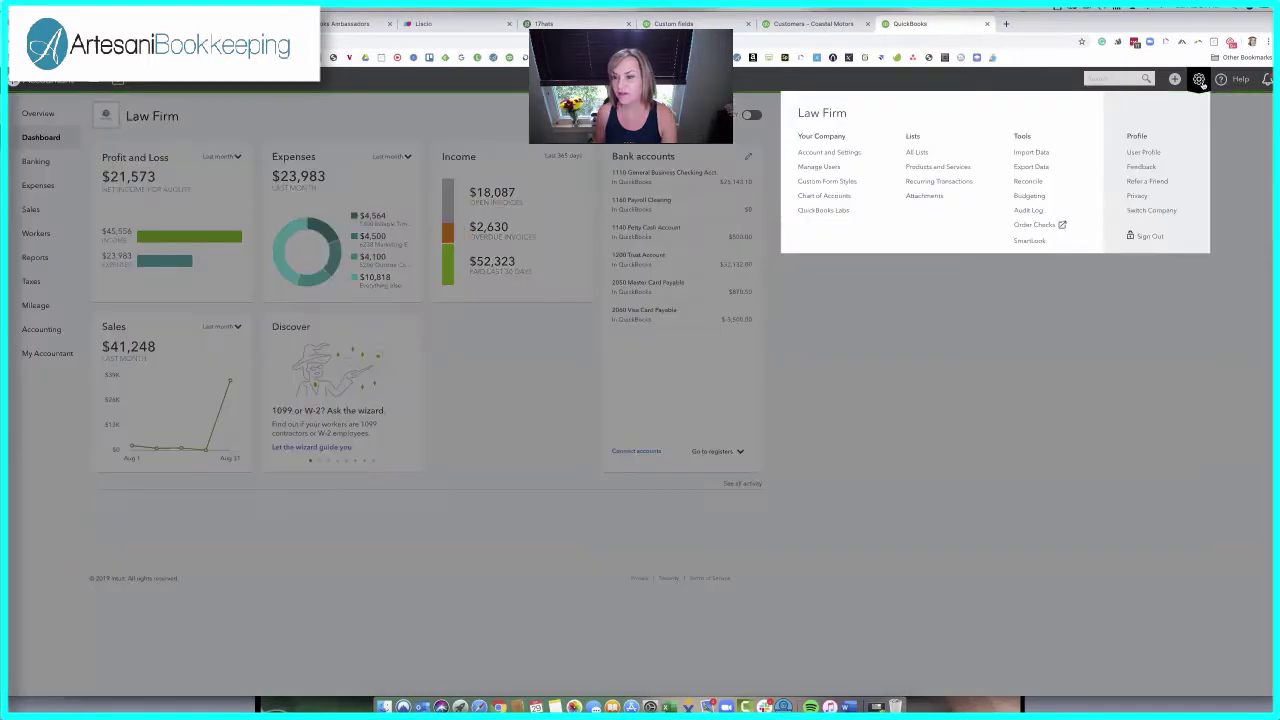
click(836, 183)
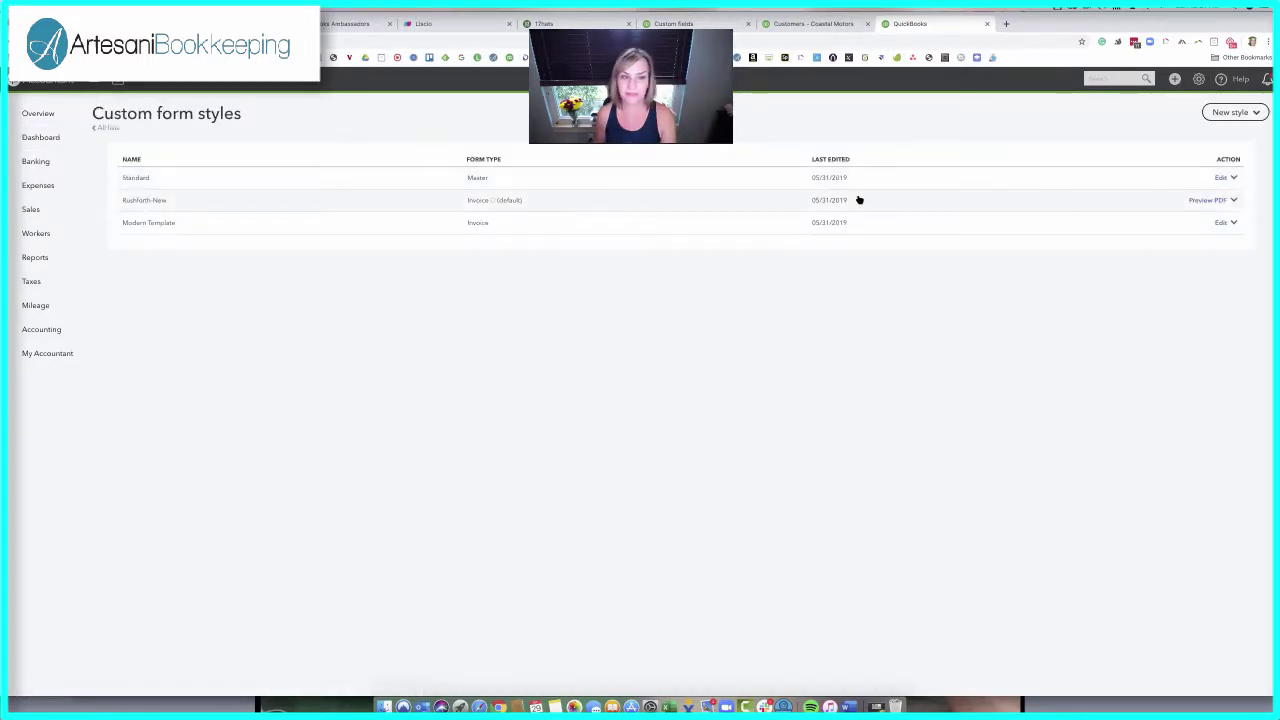
click(1221, 178)
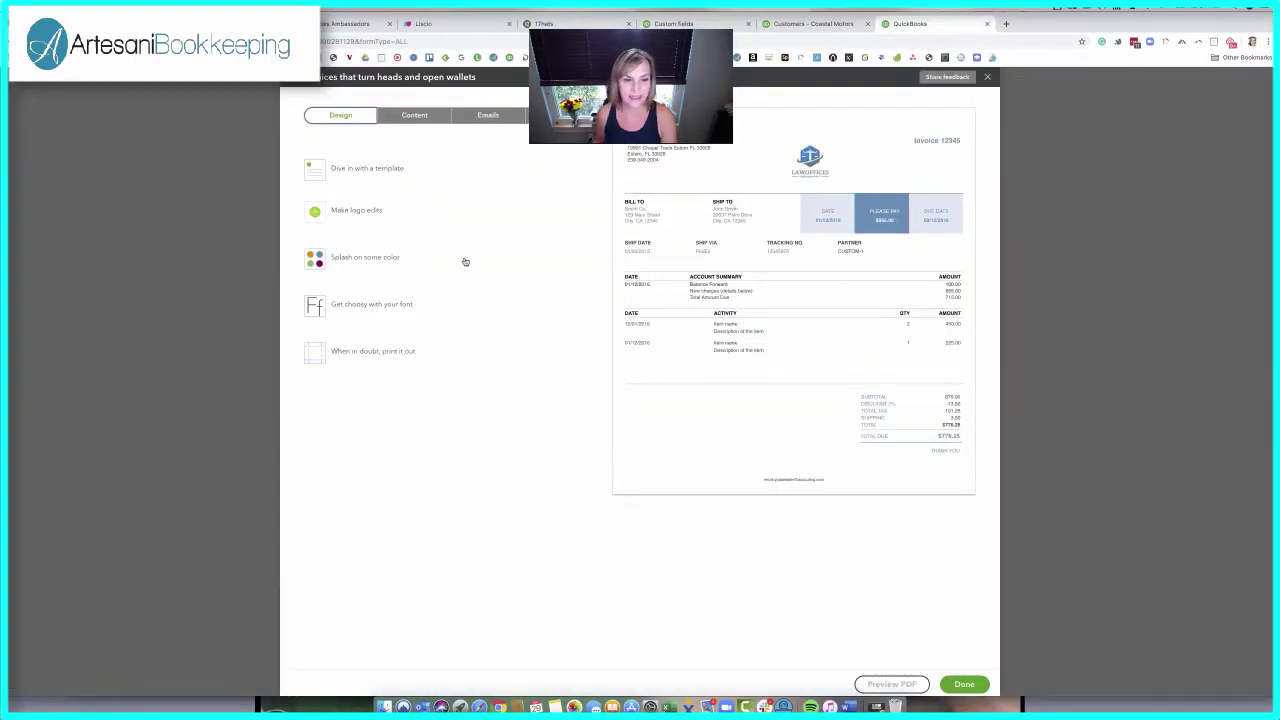
click(414, 116)
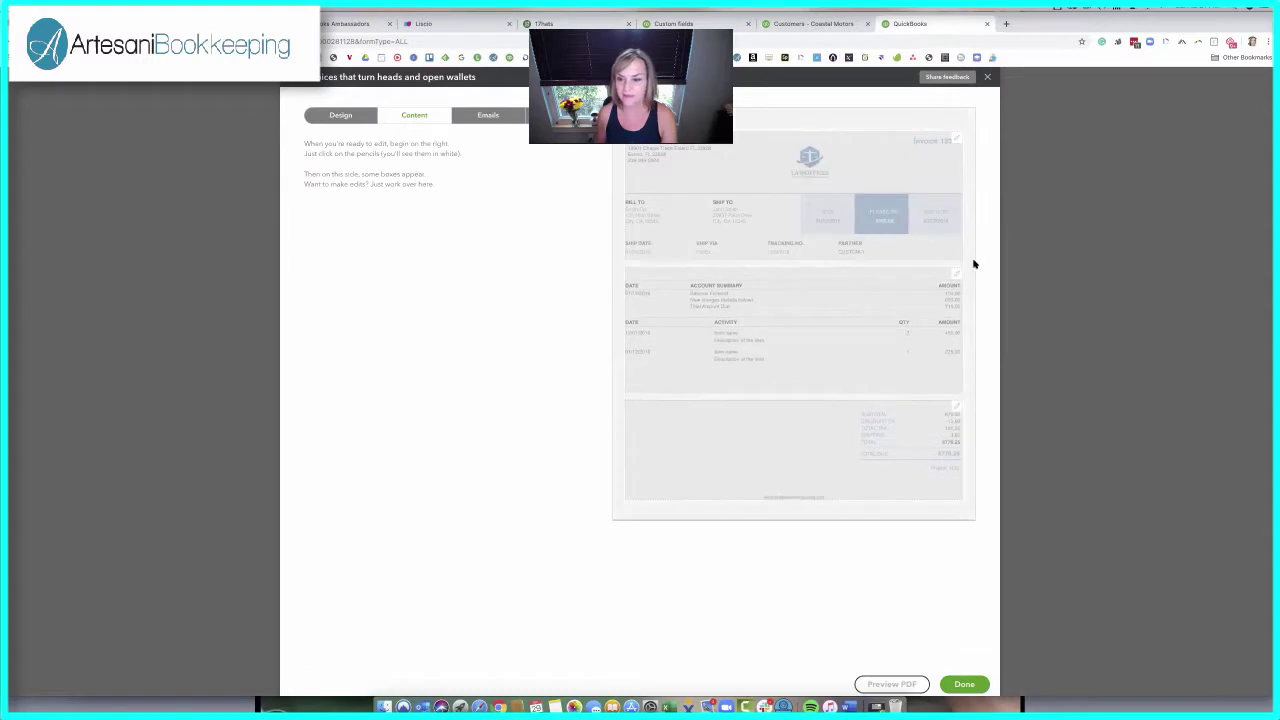
click(958, 193)
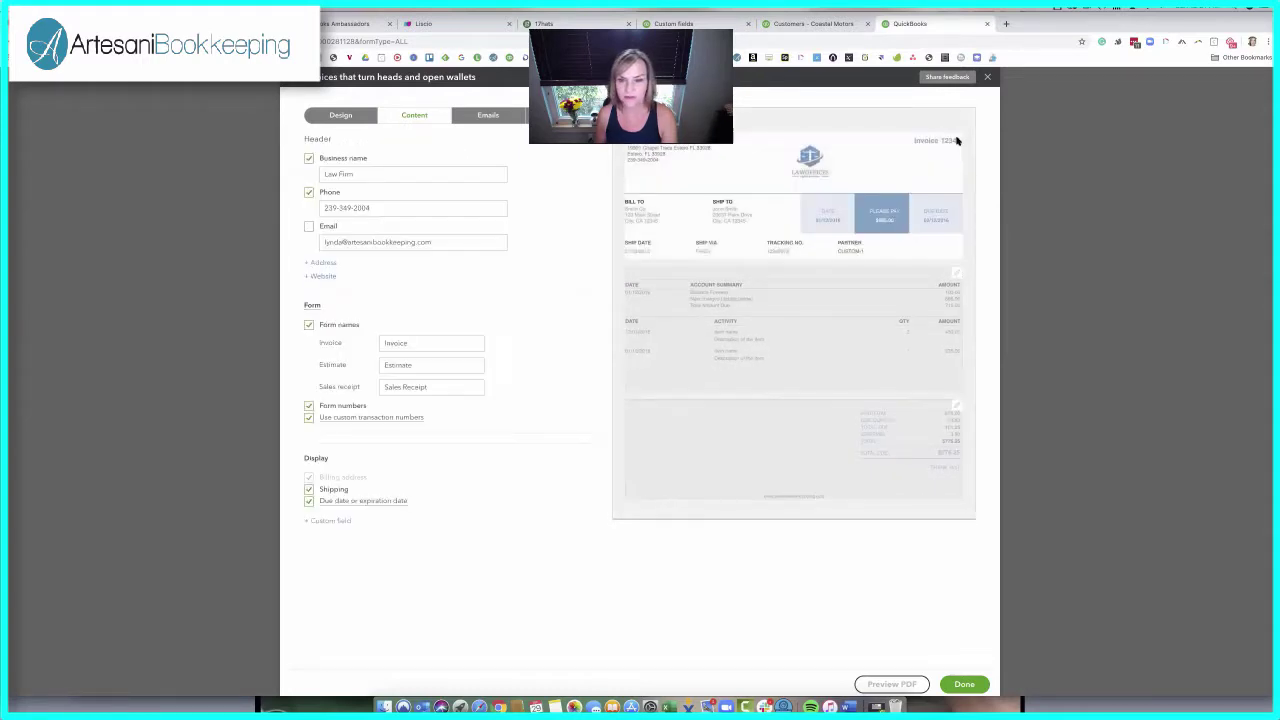
- Add the custom fields Date of Accident and Original Attorney to the form style and finish editing it
click(314, 524)
click(424, 523)
text(Dat)
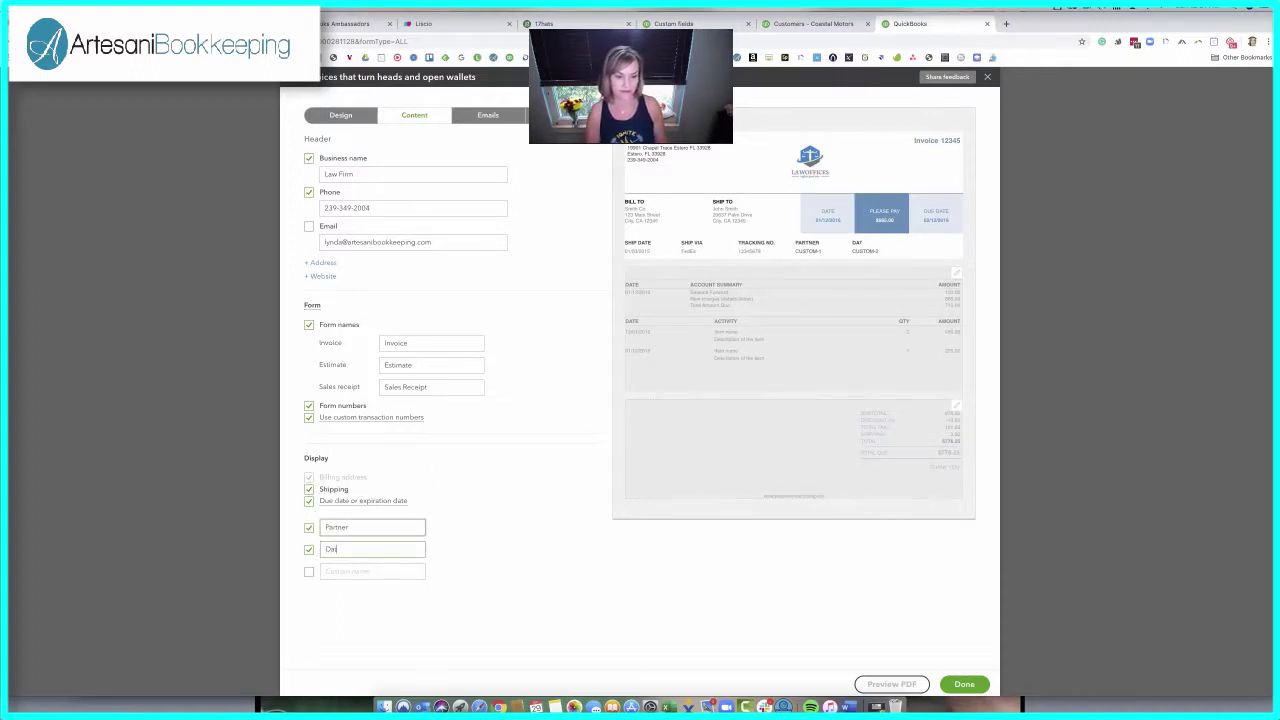
text(e of Accident)
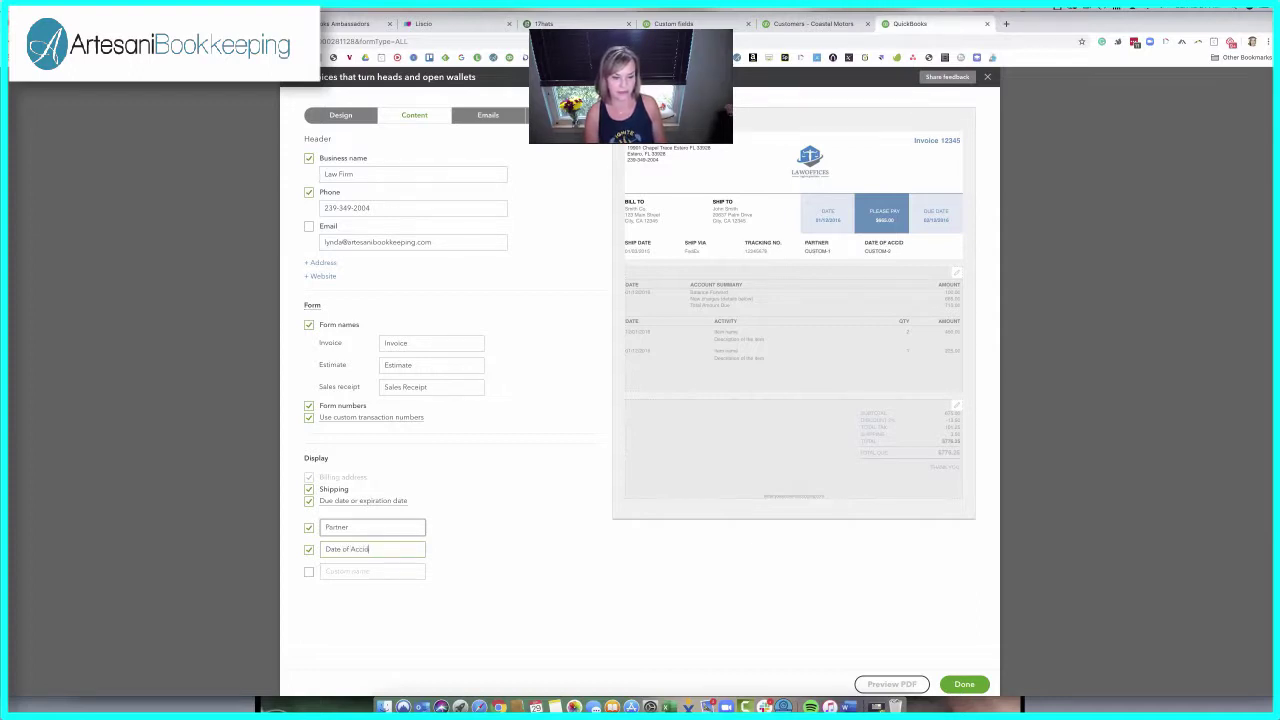
click(366, 570)
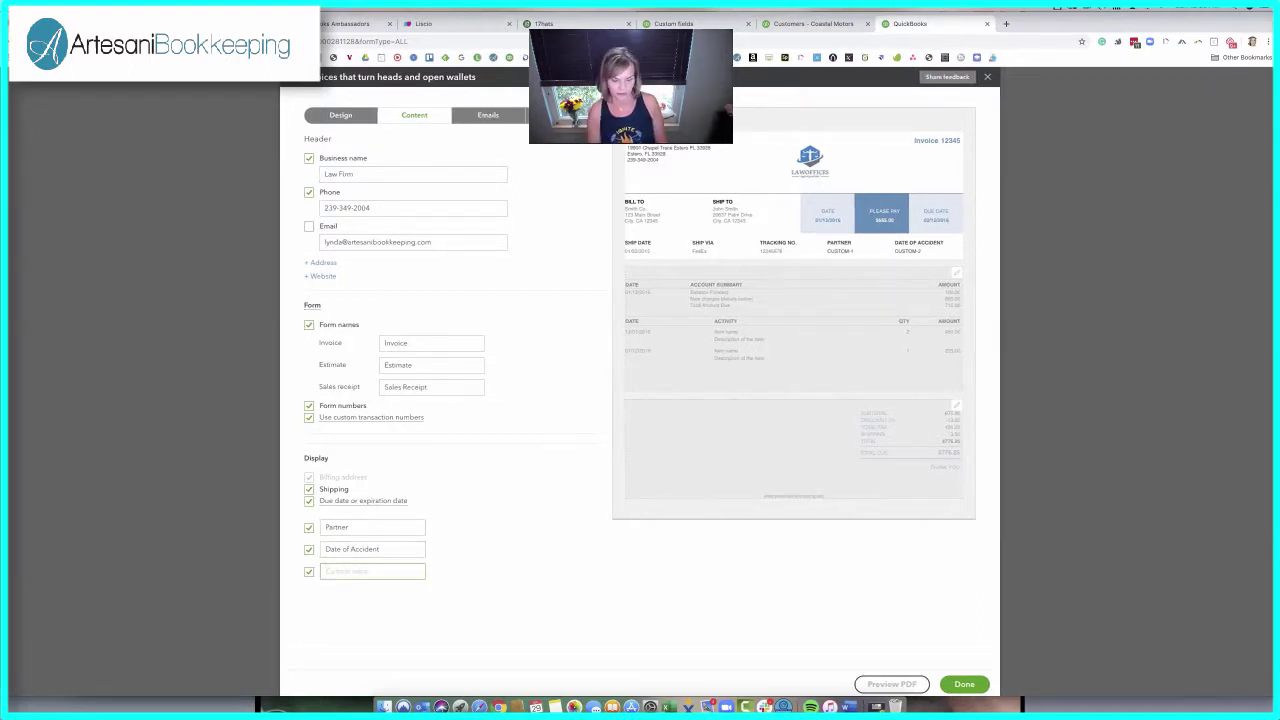
text(Original Attorney)
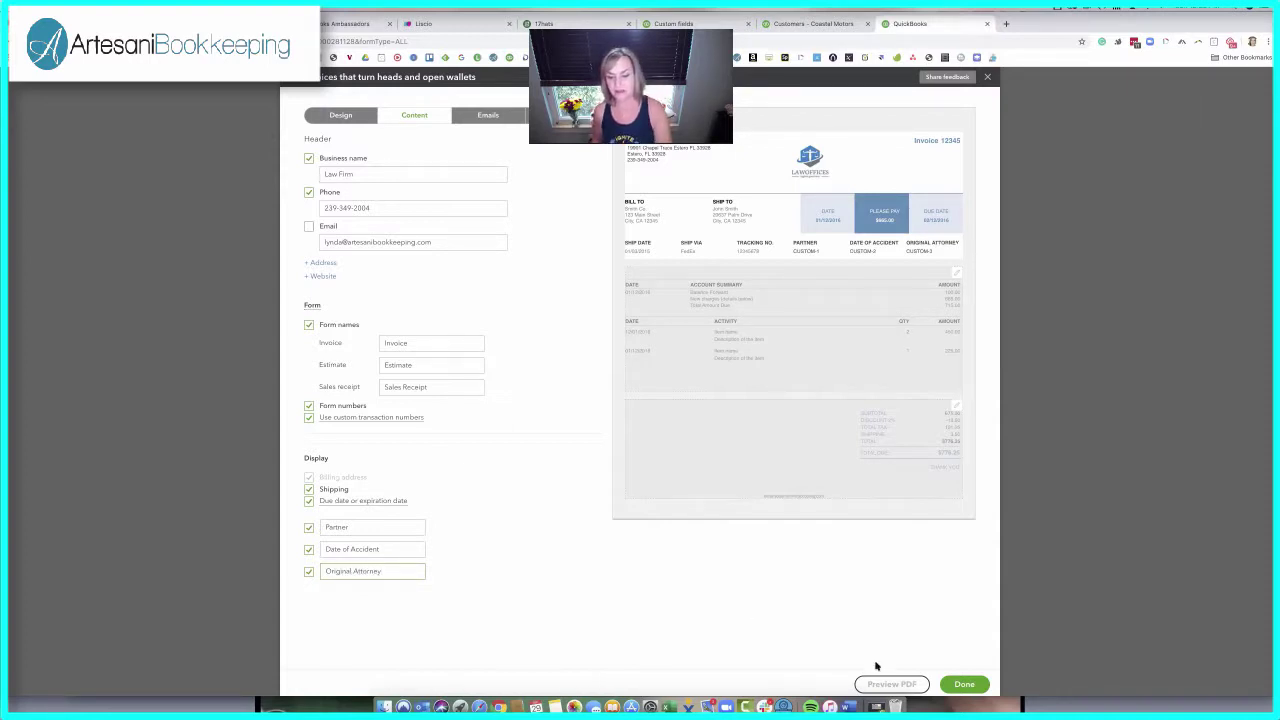
click(964, 684)
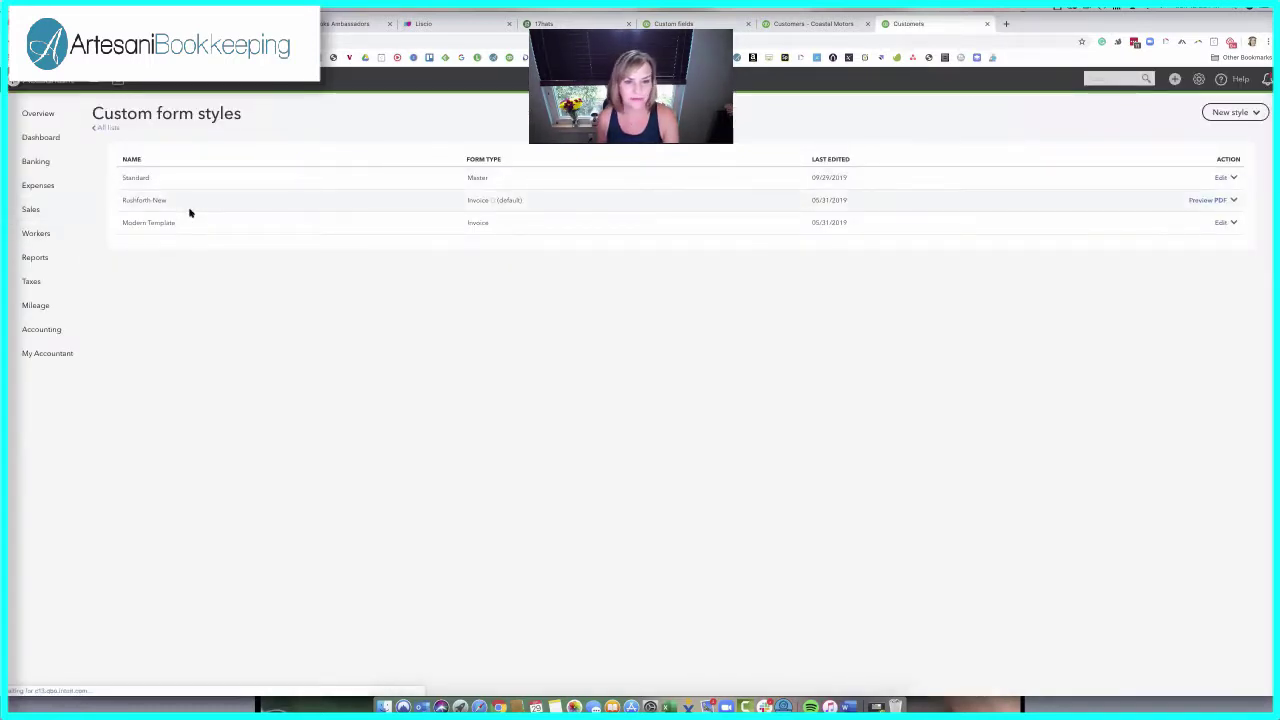
- In the first listed customer's 08/01/2019 invoice, set Date of Accident to 12/13/18 and enter the original attorney's full name
click(187, 314)
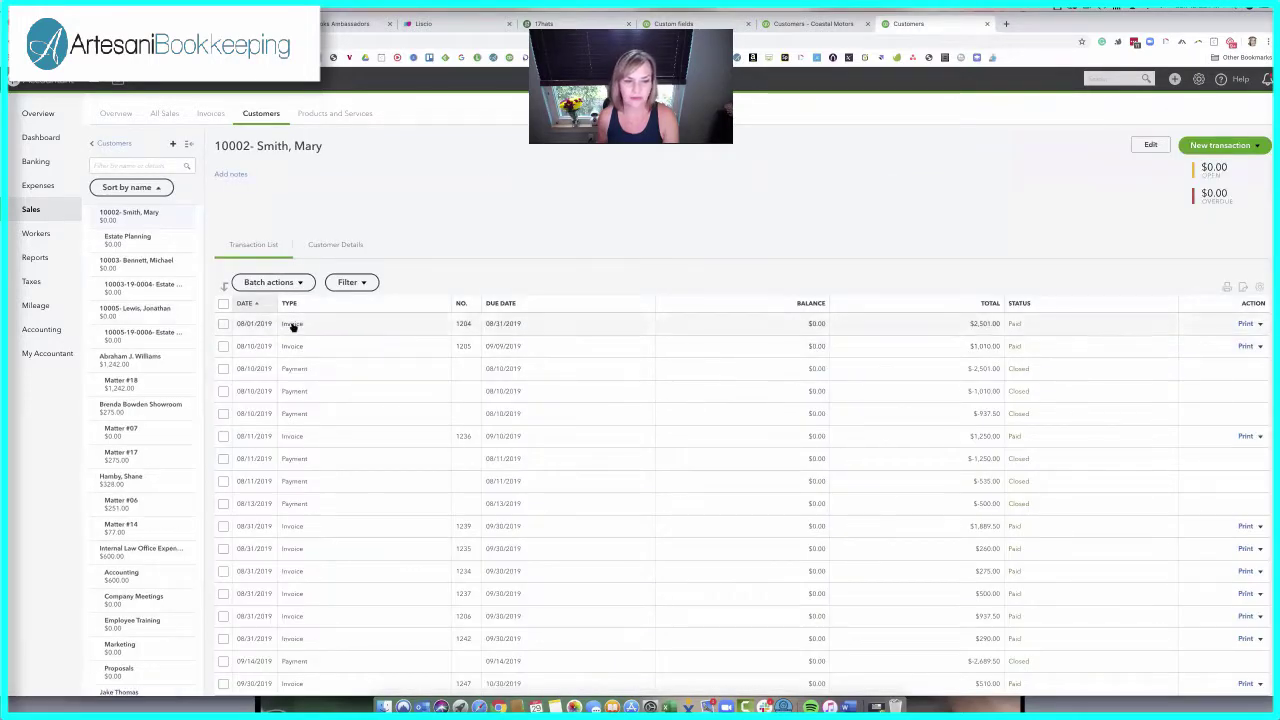
click(292, 326)
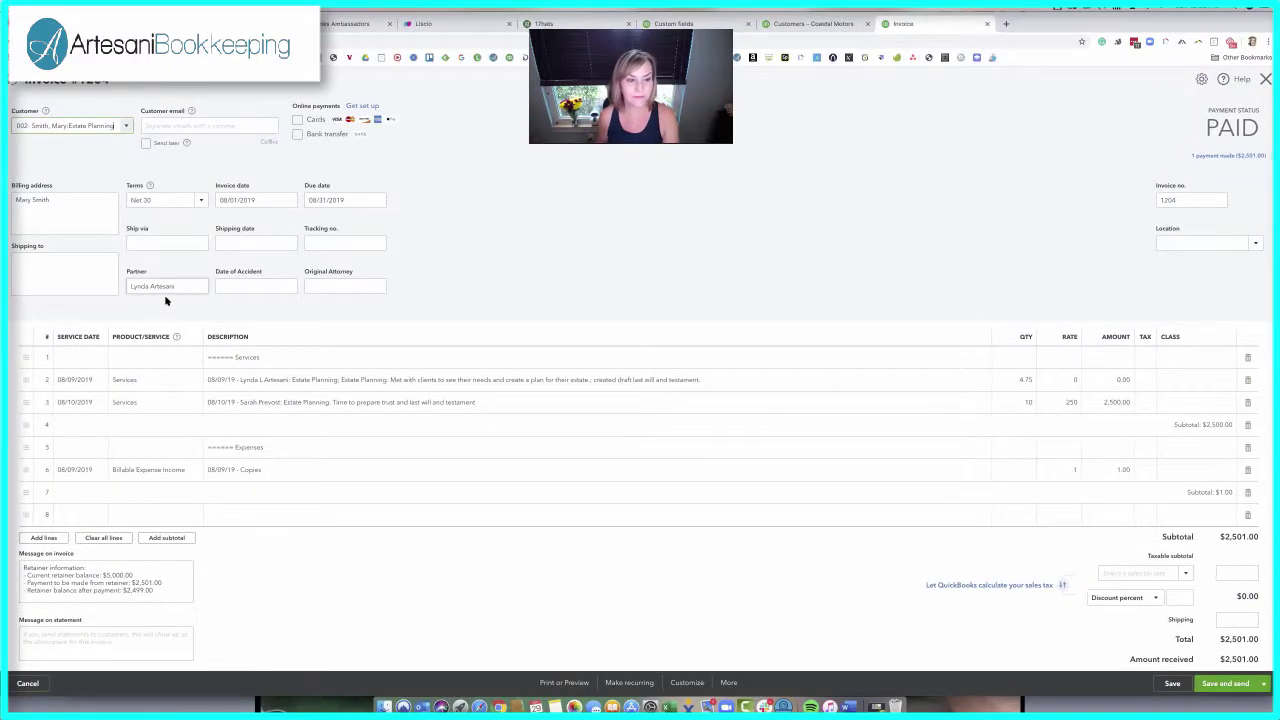
click(275, 282)
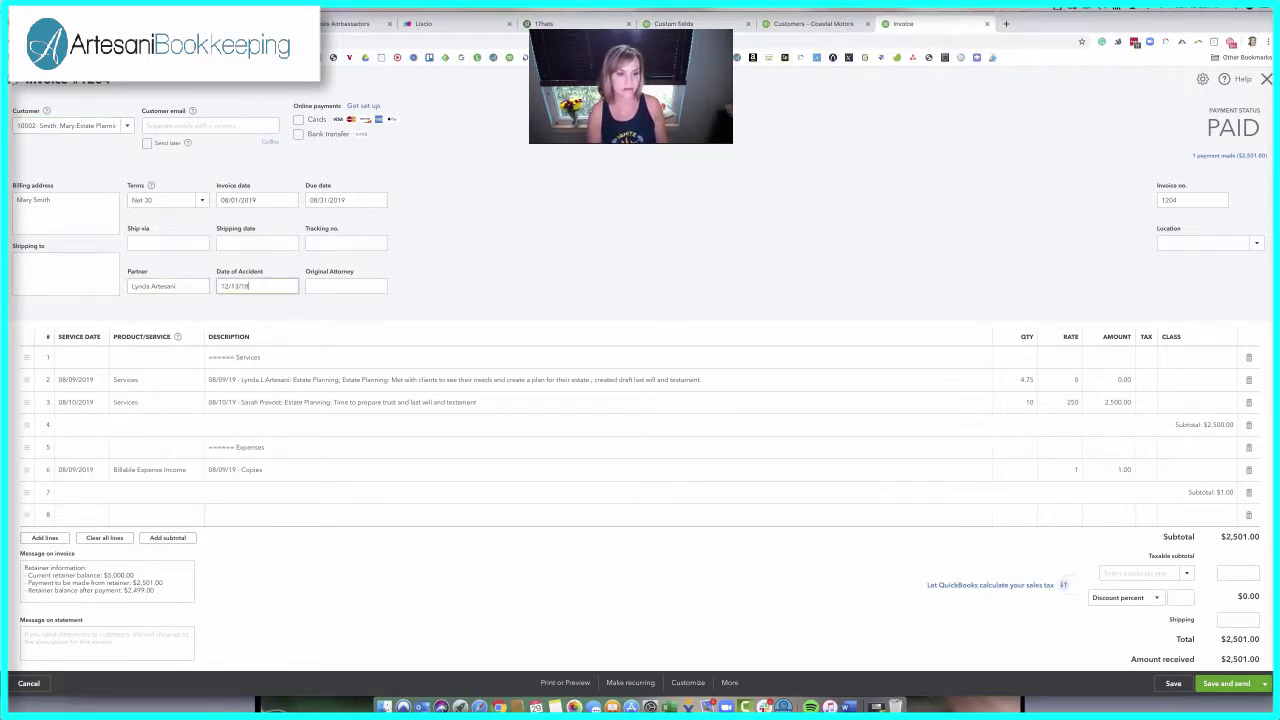
key(Tab)
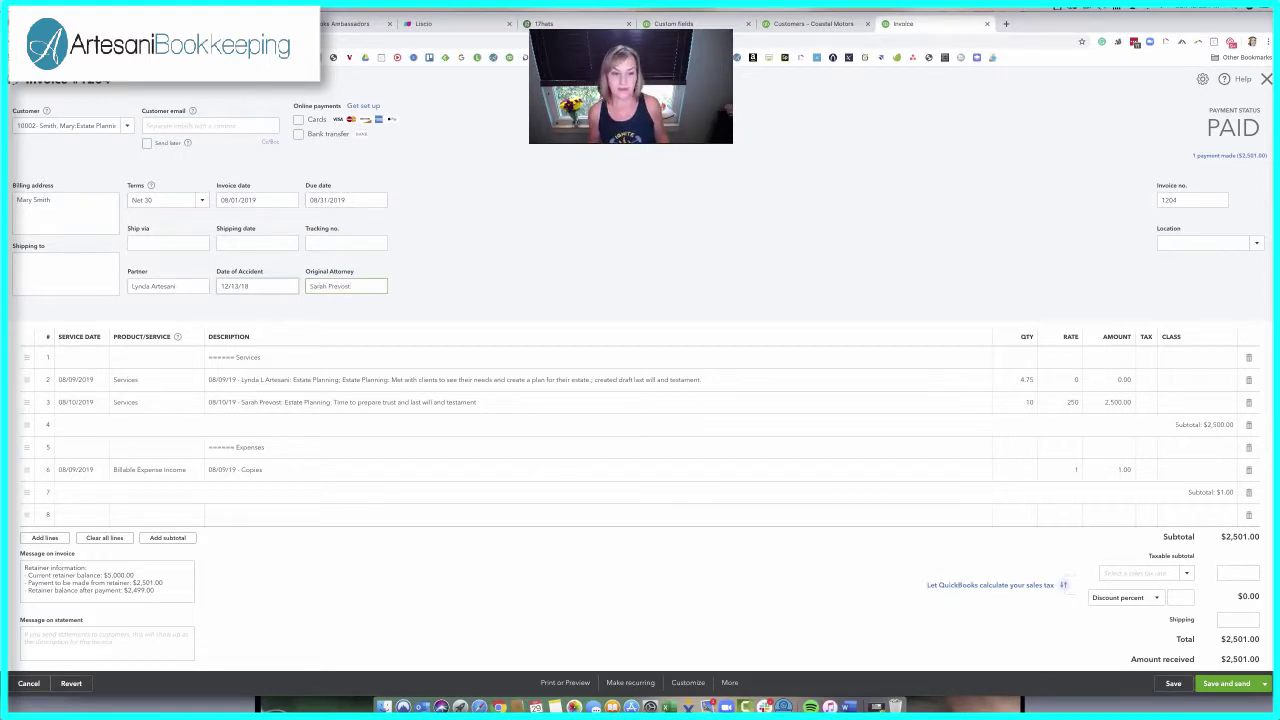
click(437, 322)
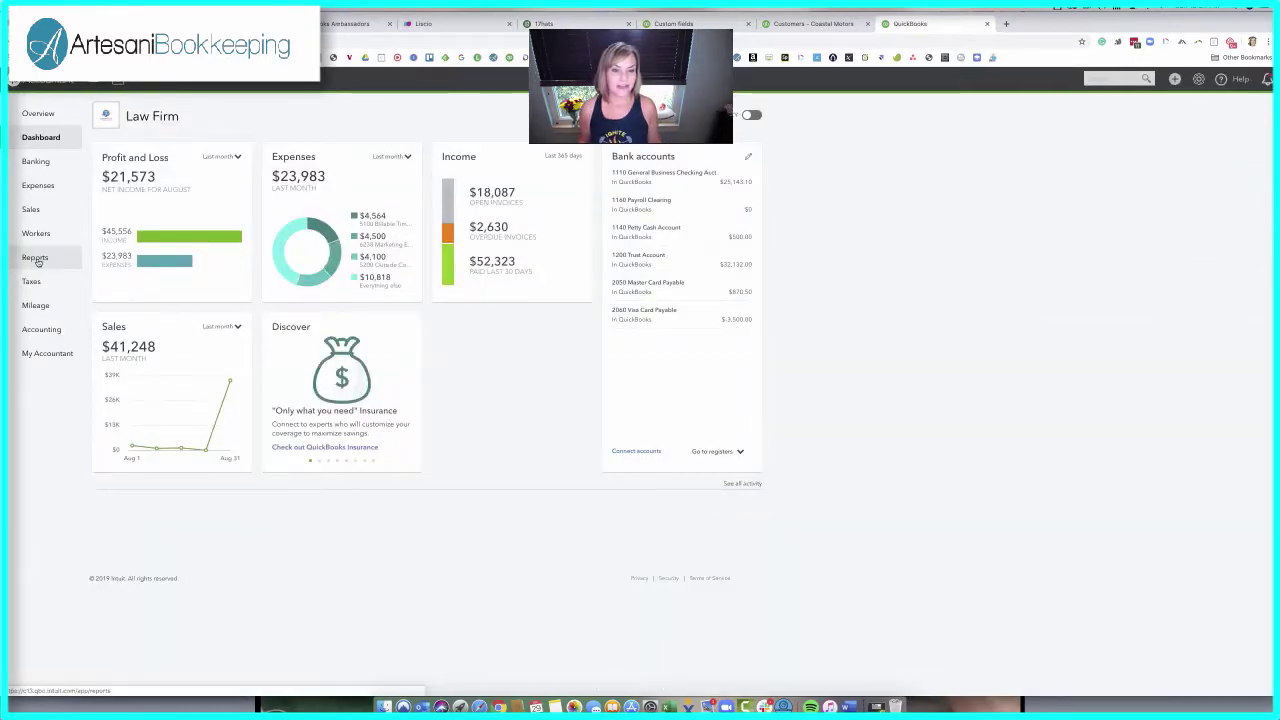
- Open the Sales by Customer Detail report from the Sales and customers group
click(38, 260)
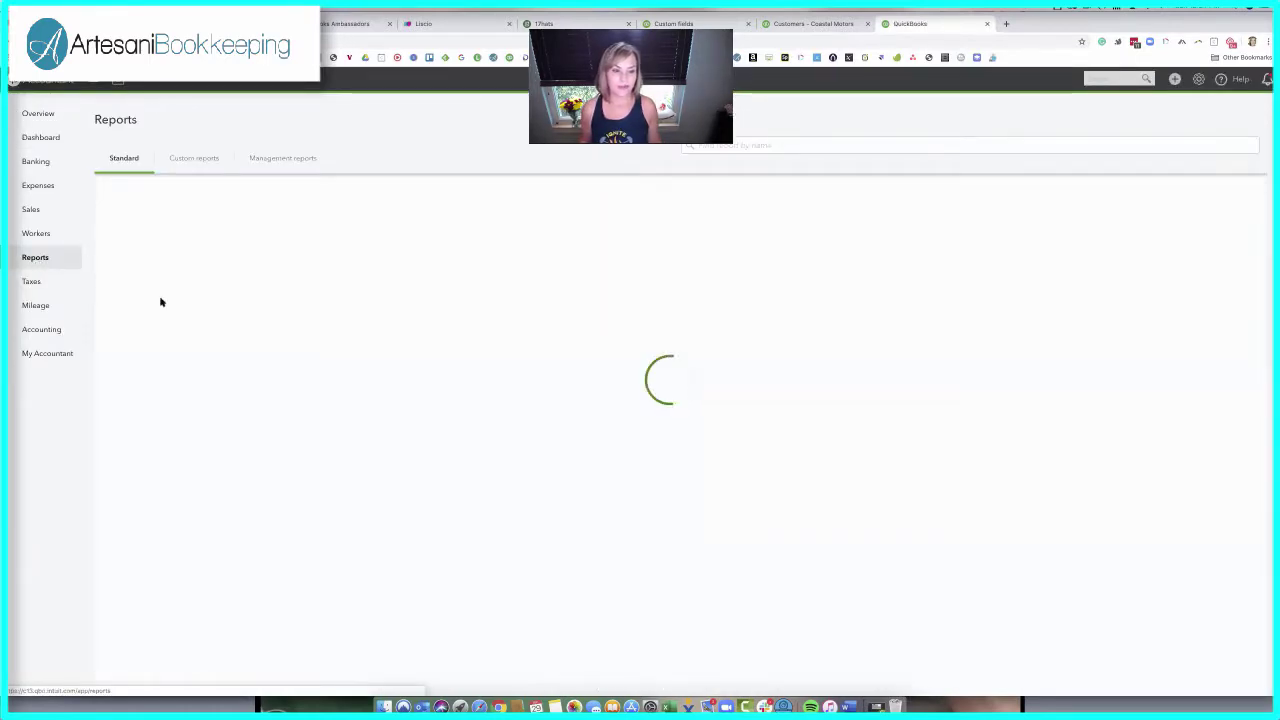
scroll(326, 443, down, 4)
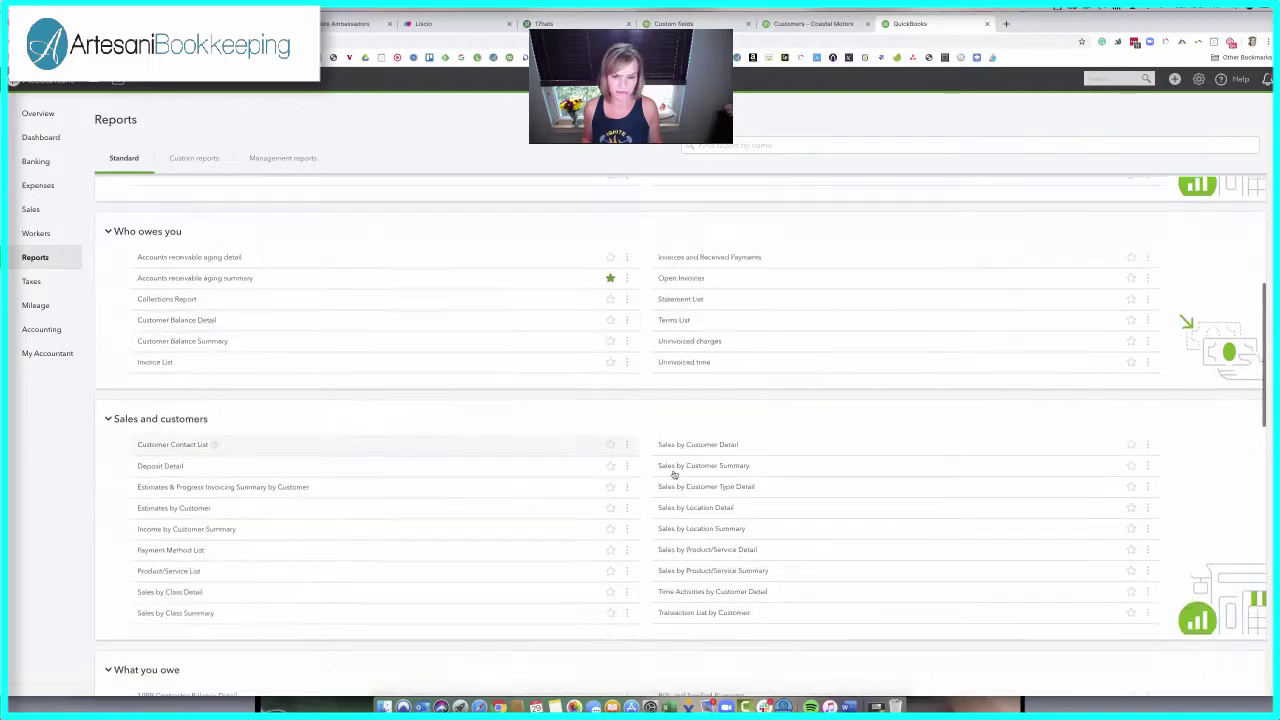
click(720, 443)
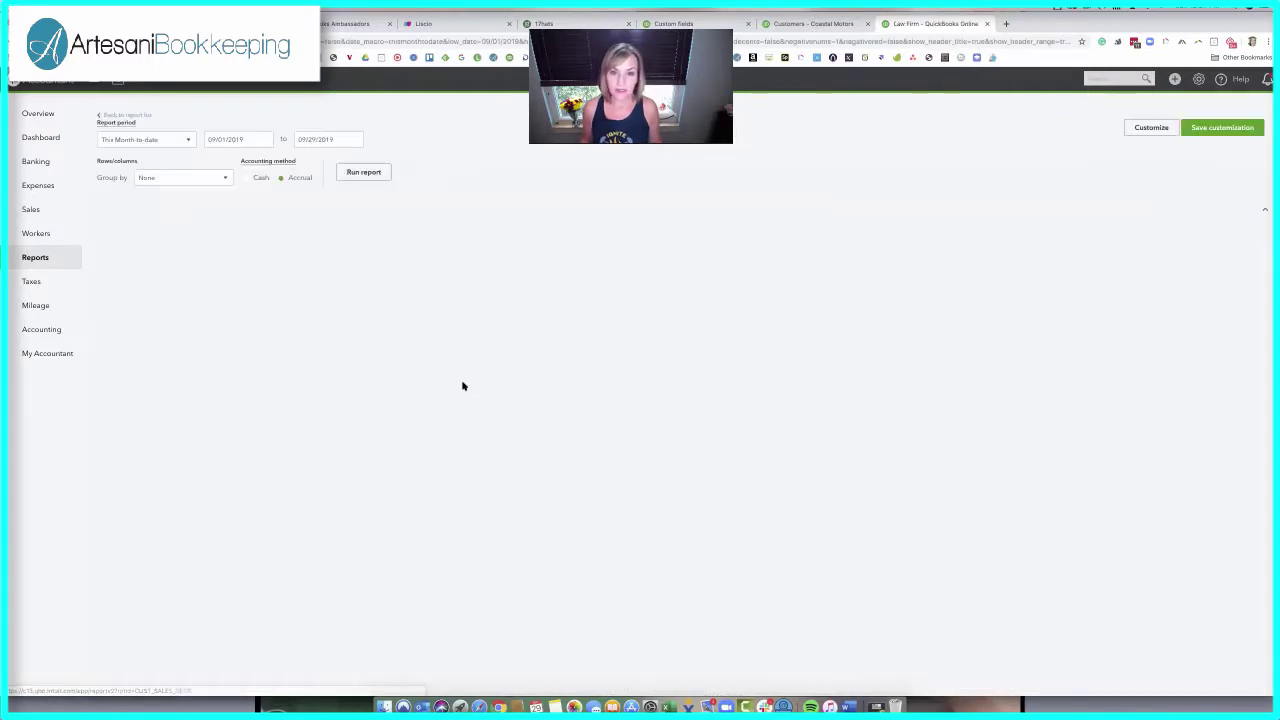
scroll(700, 377, down, 2)
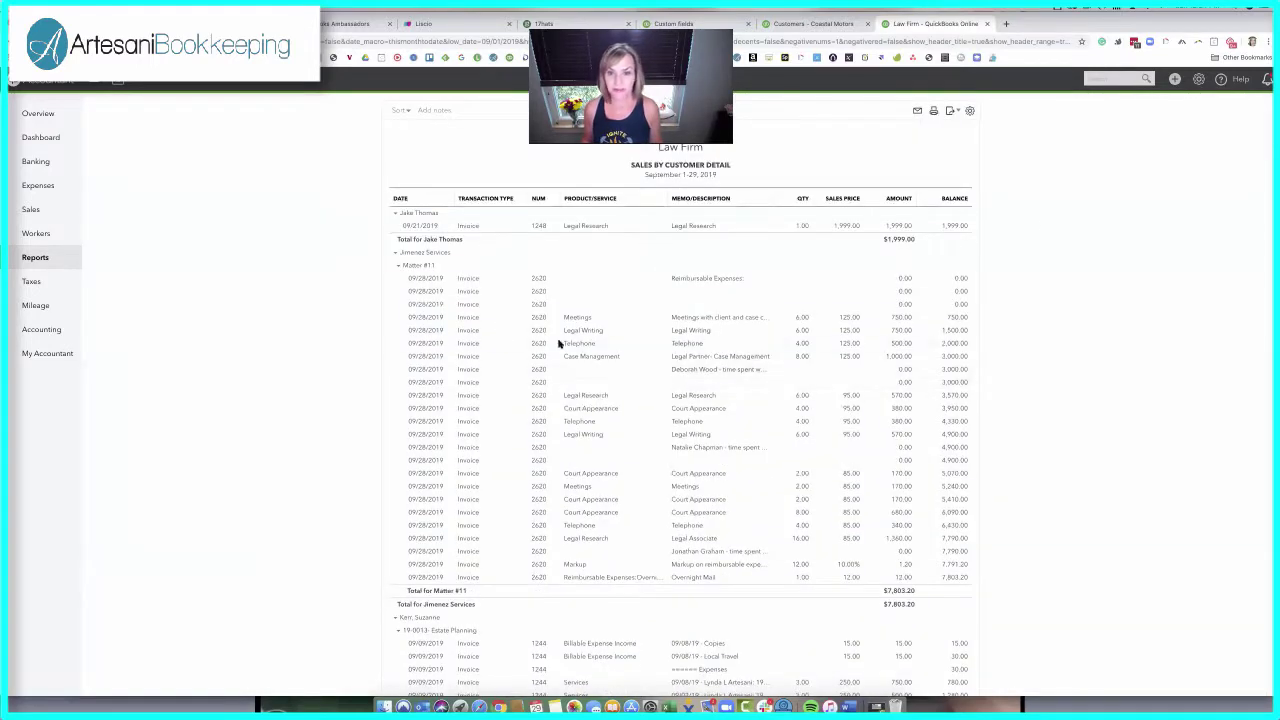
- Add the Original Attorney and Date of Accident columns to the report and start its period on 08/01/2019
click(969, 111)
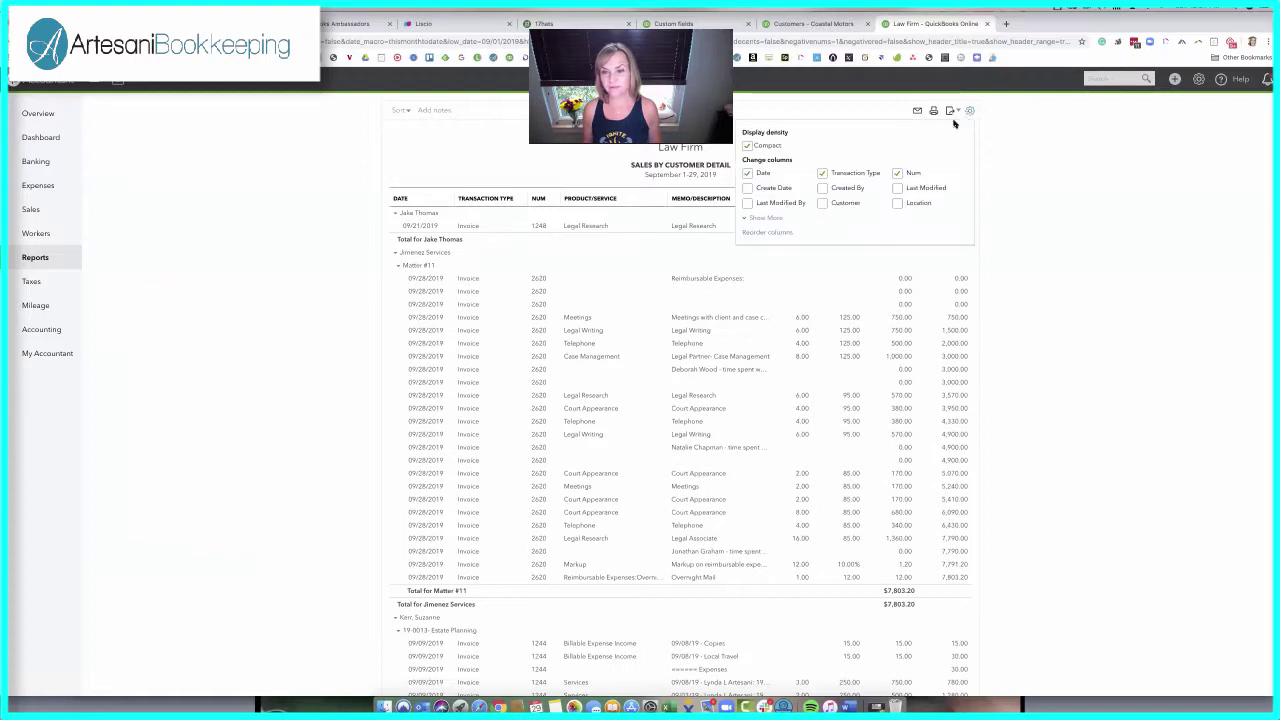
click(775, 219)
click(822, 271)
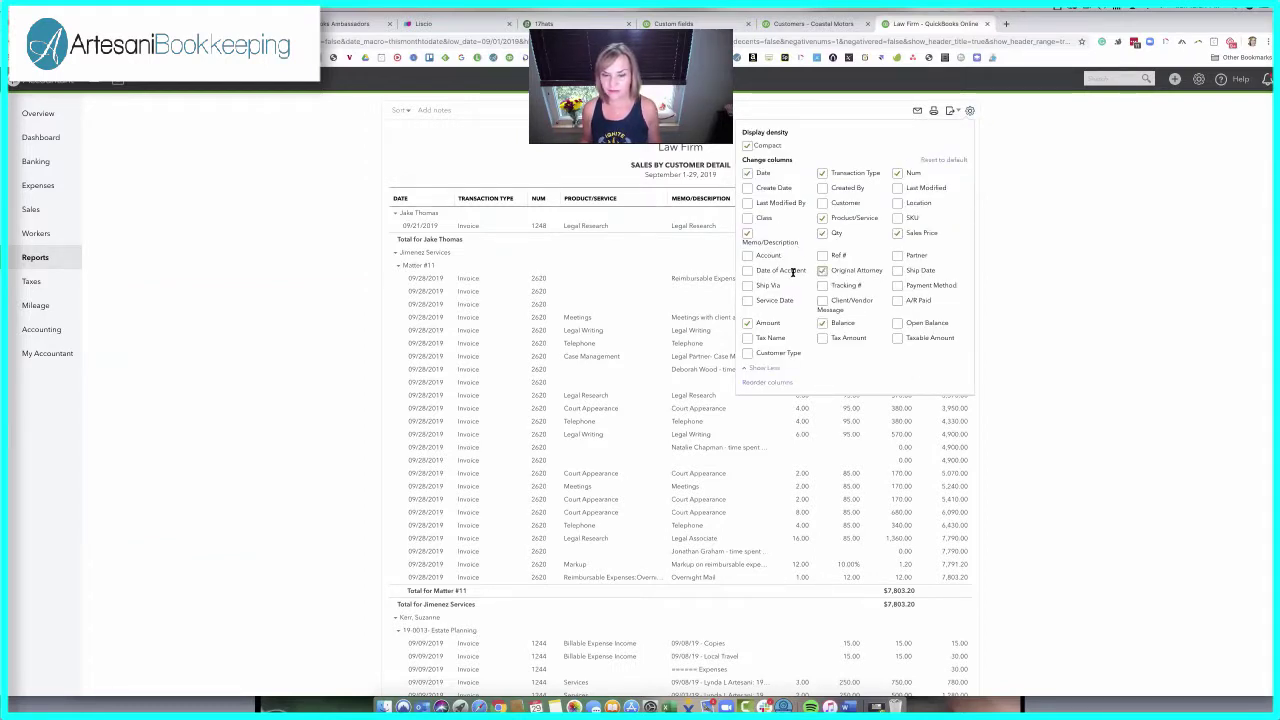
click(748, 271)
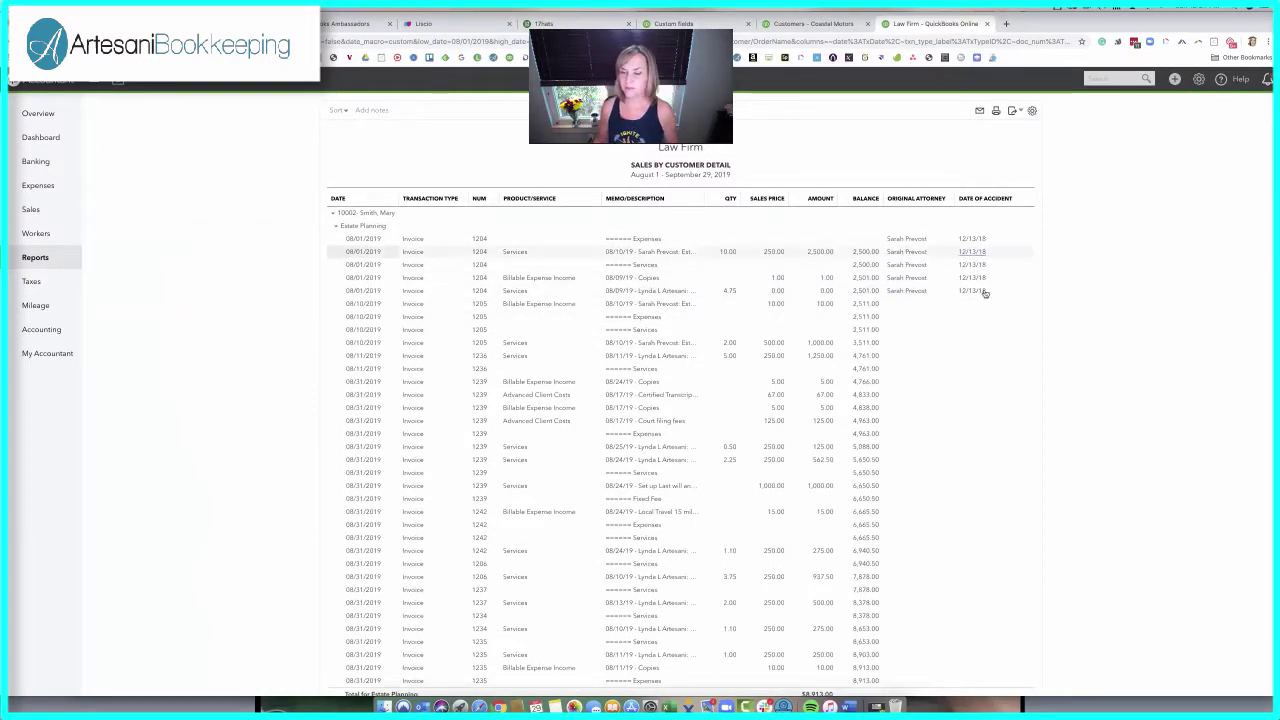
- Sort the Sales by Customer Detail report by Date of Accident
scroll(930, 305, down, 2)
scroll(930, 305, up, 5)
click(337, 228)
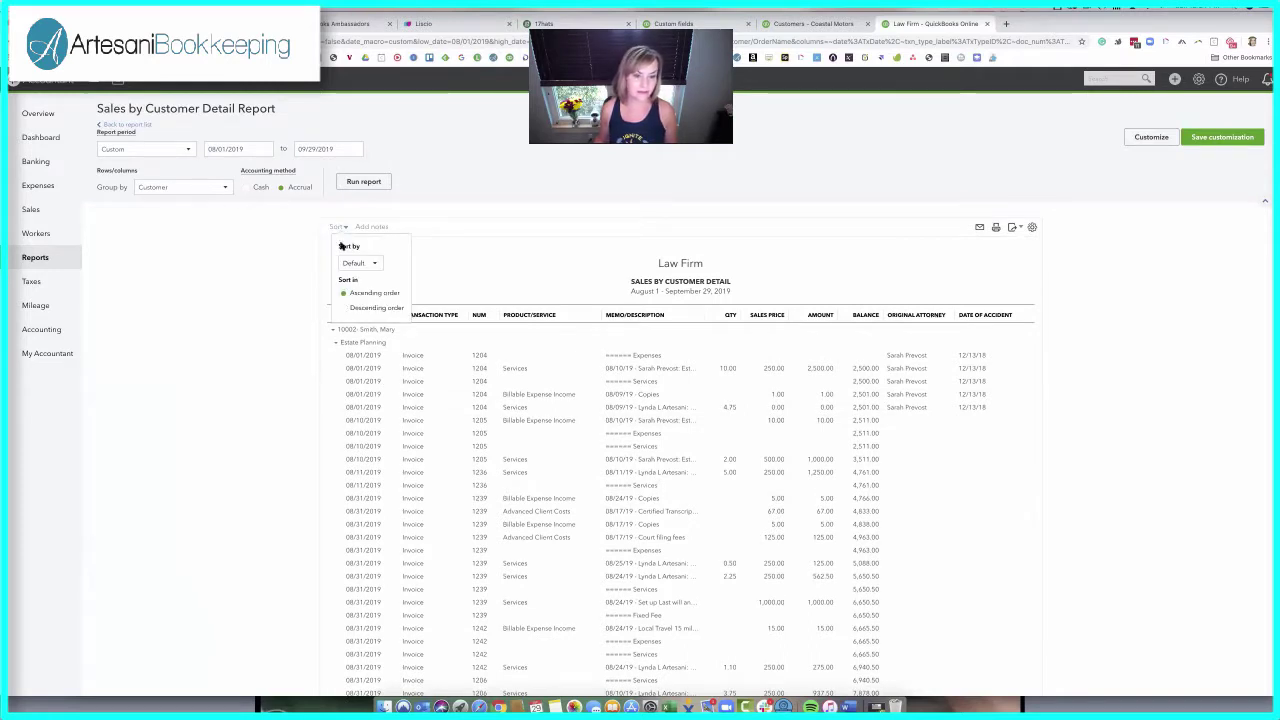
click(372, 264)
scroll(366, 372, down, 3)
scroll(366, 375, up, 1)
click(372, 349)
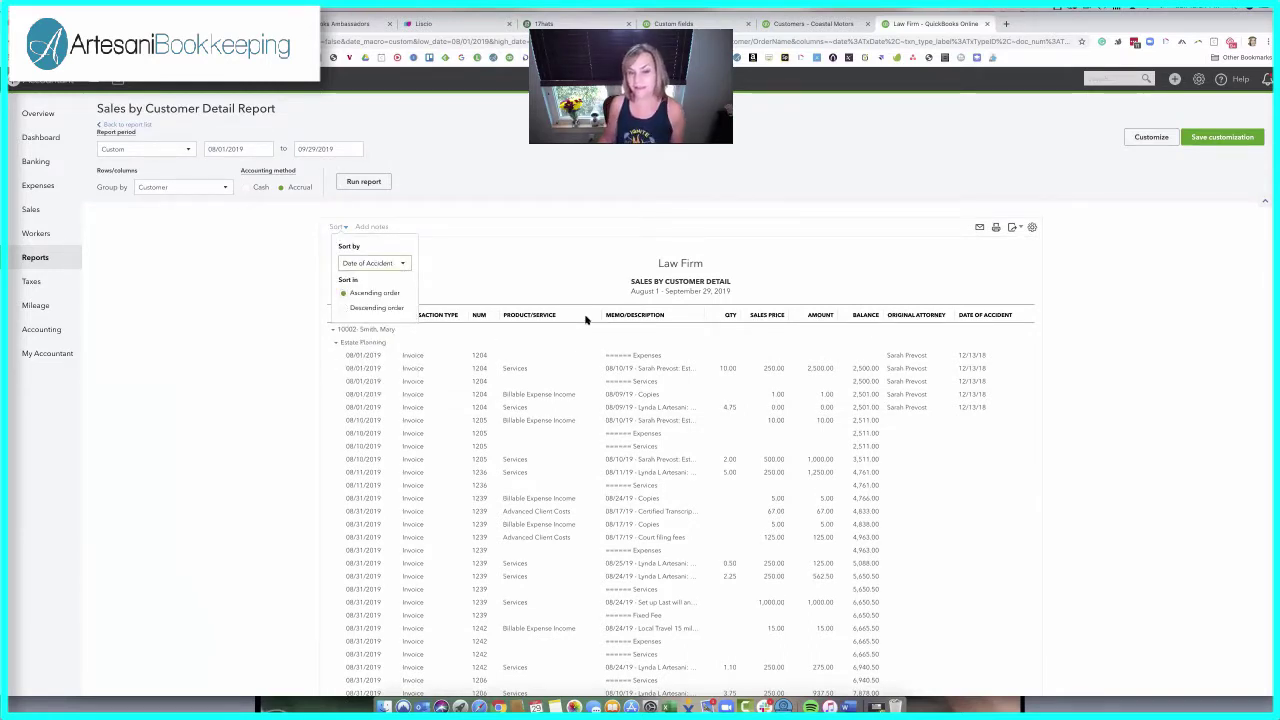